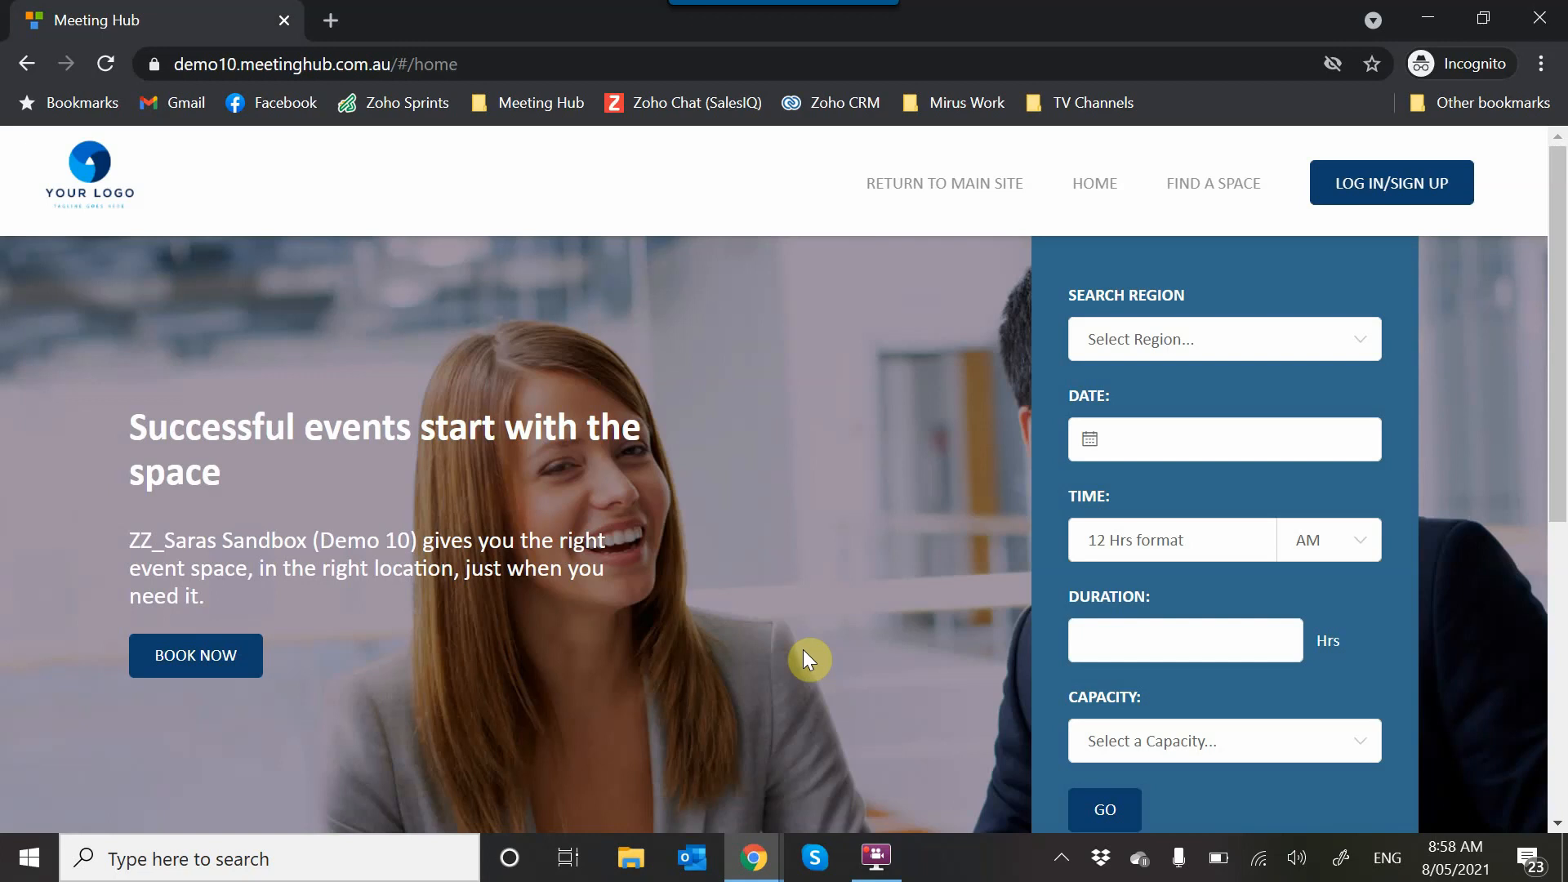
- Open the new-account registration form and enter the customer's email address
left_click(1386, 190)
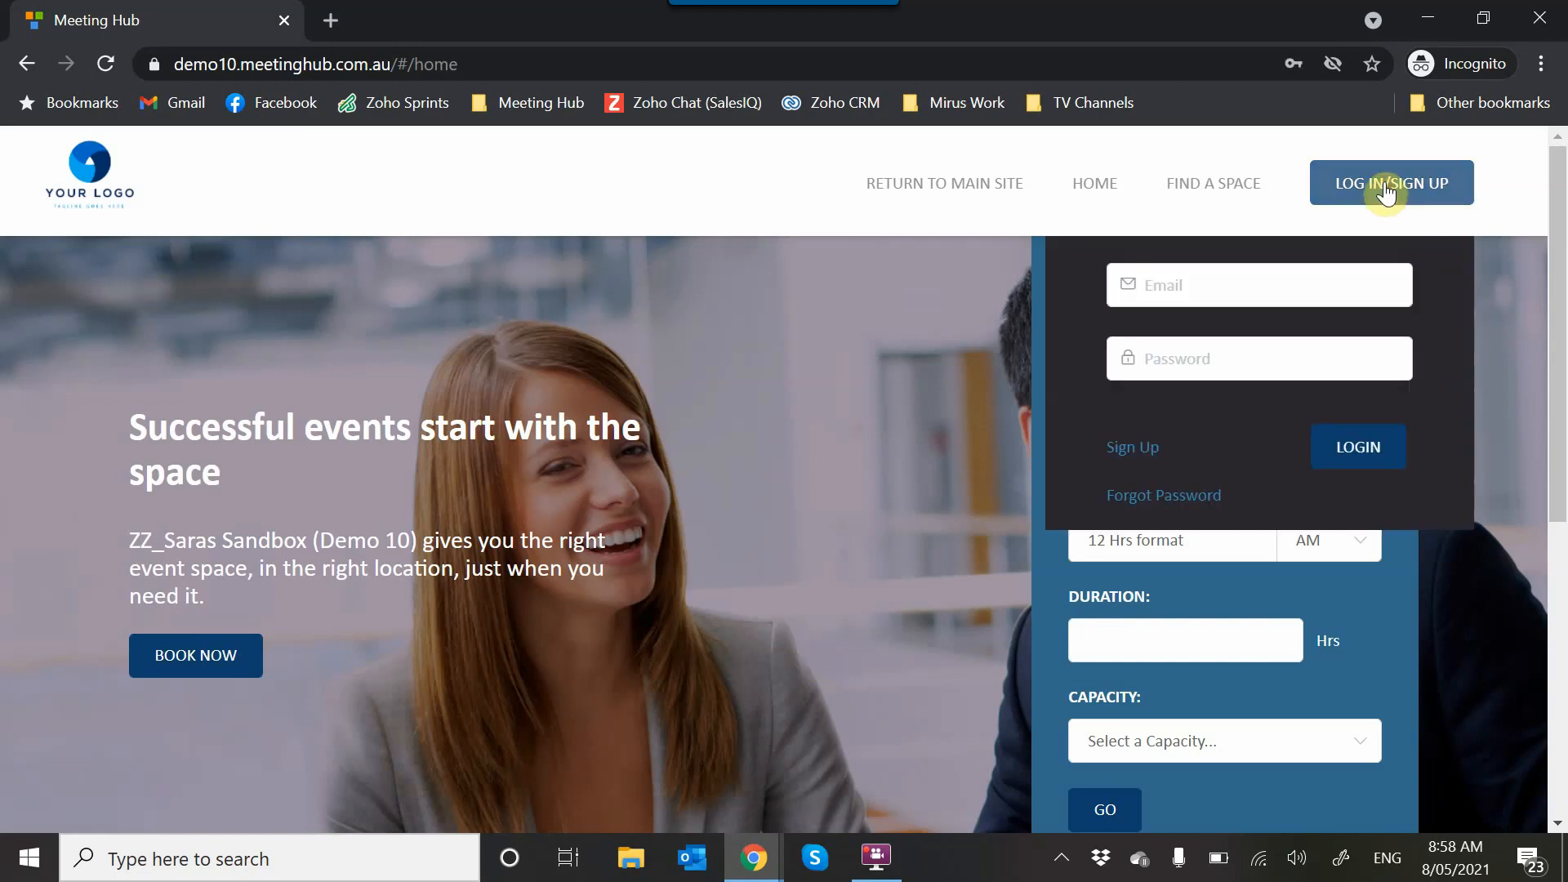
left_click(1130, 462)
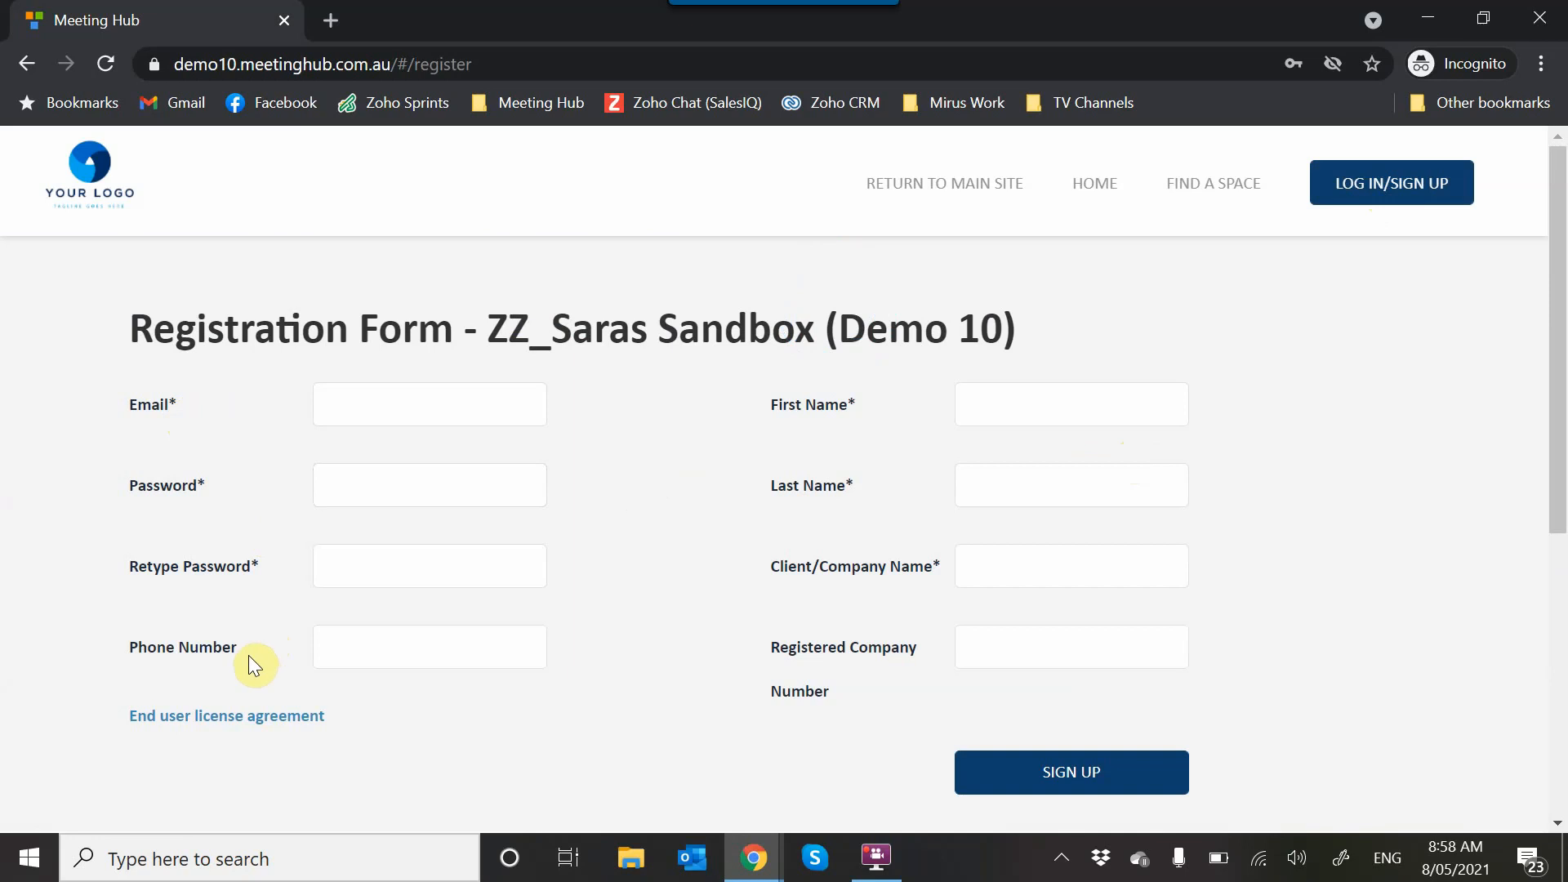
left_click(361, 399)
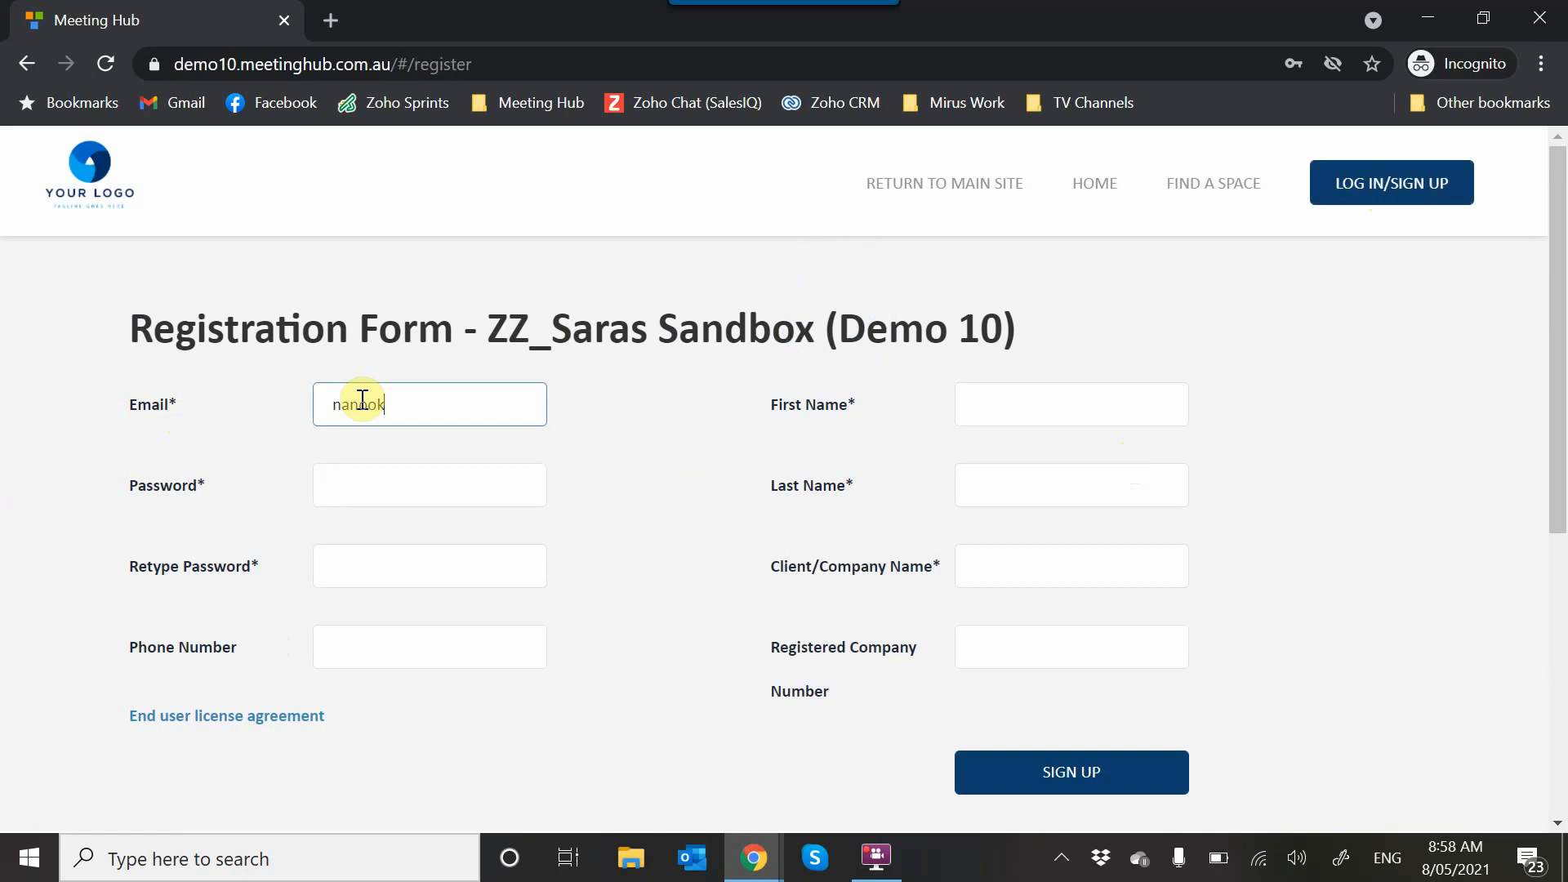
key("Tab")
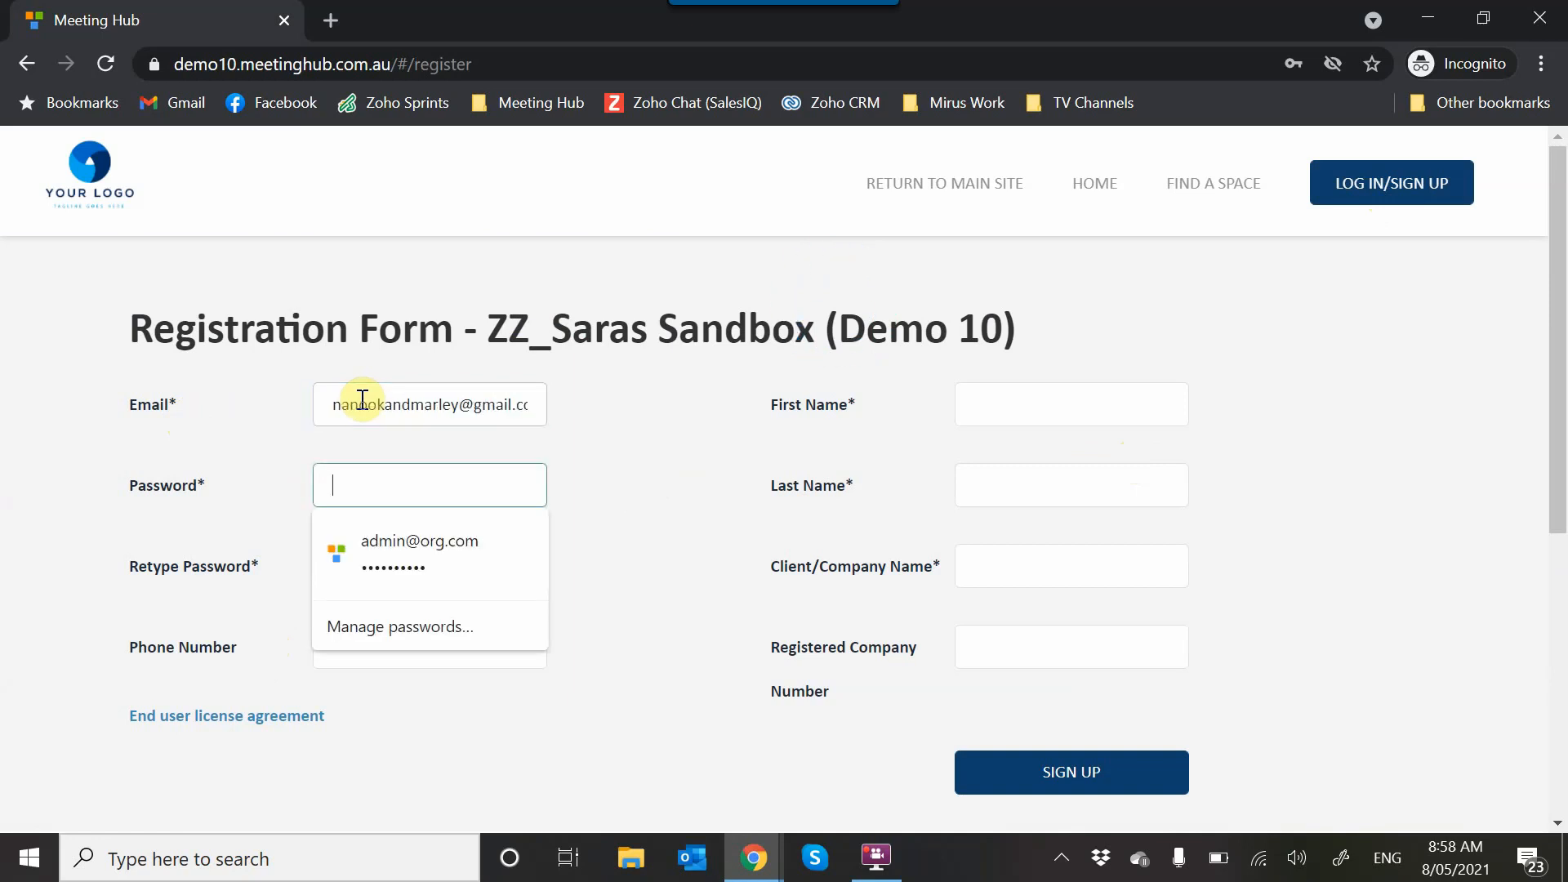
- Enter the account password and repeat it in the confirmation field
type("12345678910")
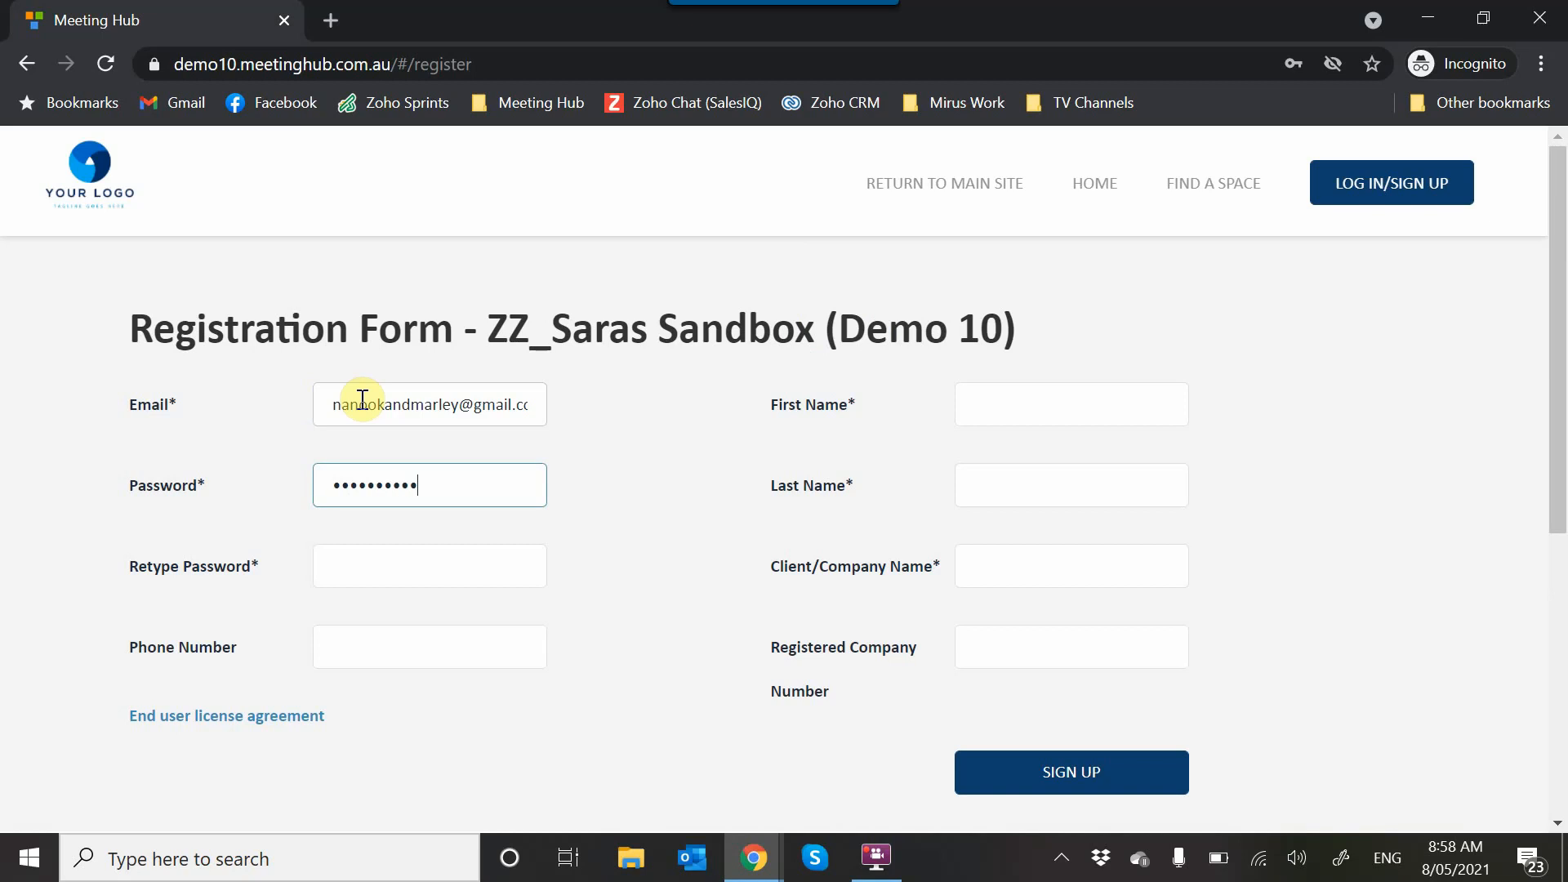
key("Tab")
type("12345678910")
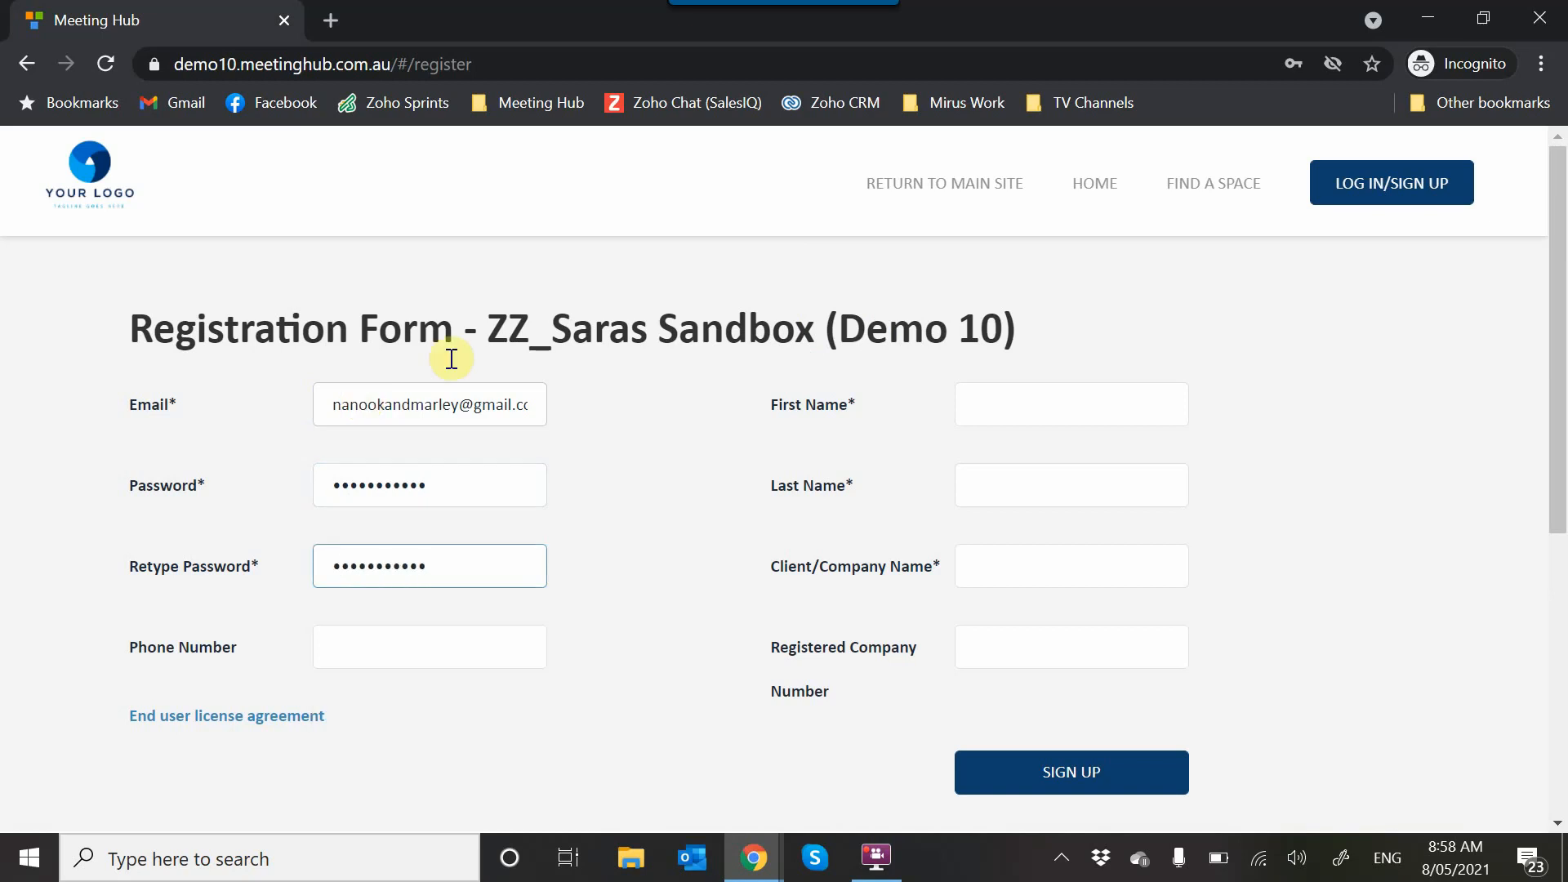
- Fill in the customer's first and last name, set the client/company name to Kenny, and submit the registration
left_click(1061, 405)
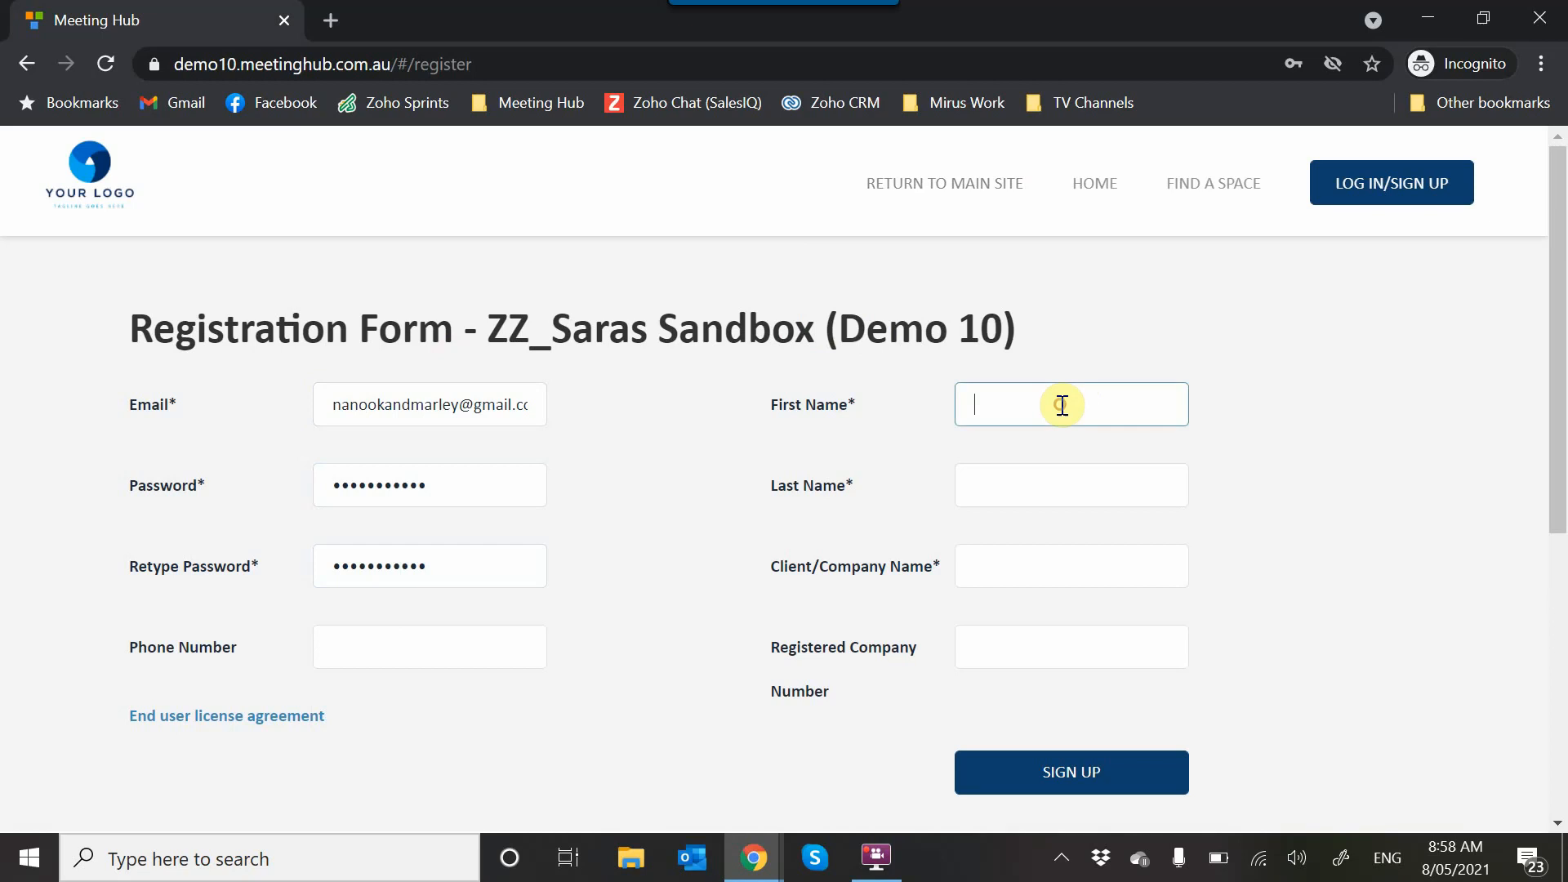
type("Joe")
key("Tab")
type("Bloggs")
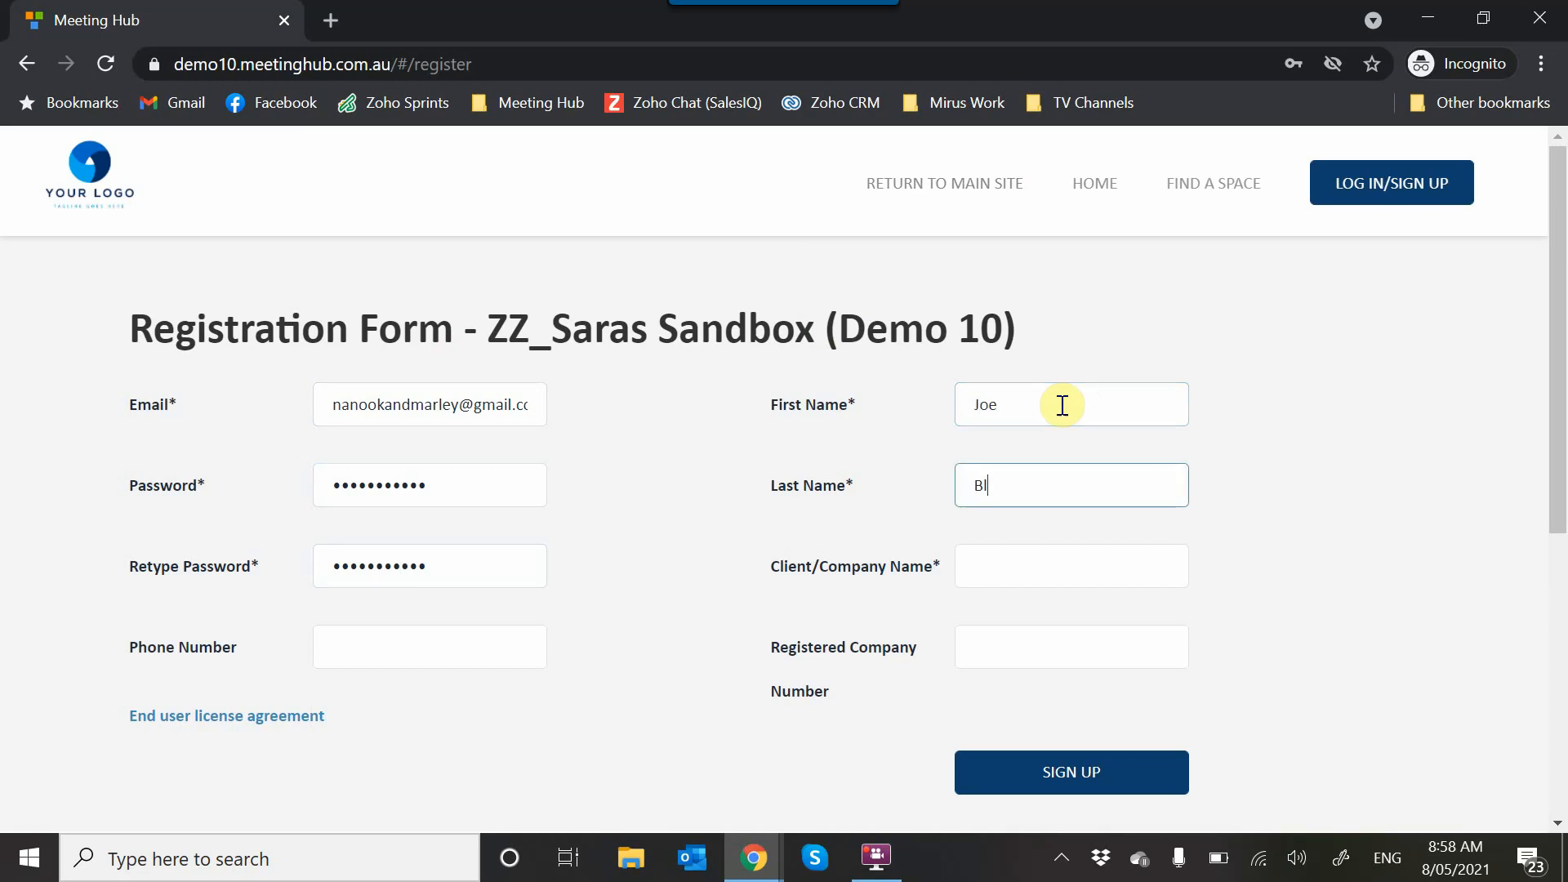
key("Tab")
type("Kenny")
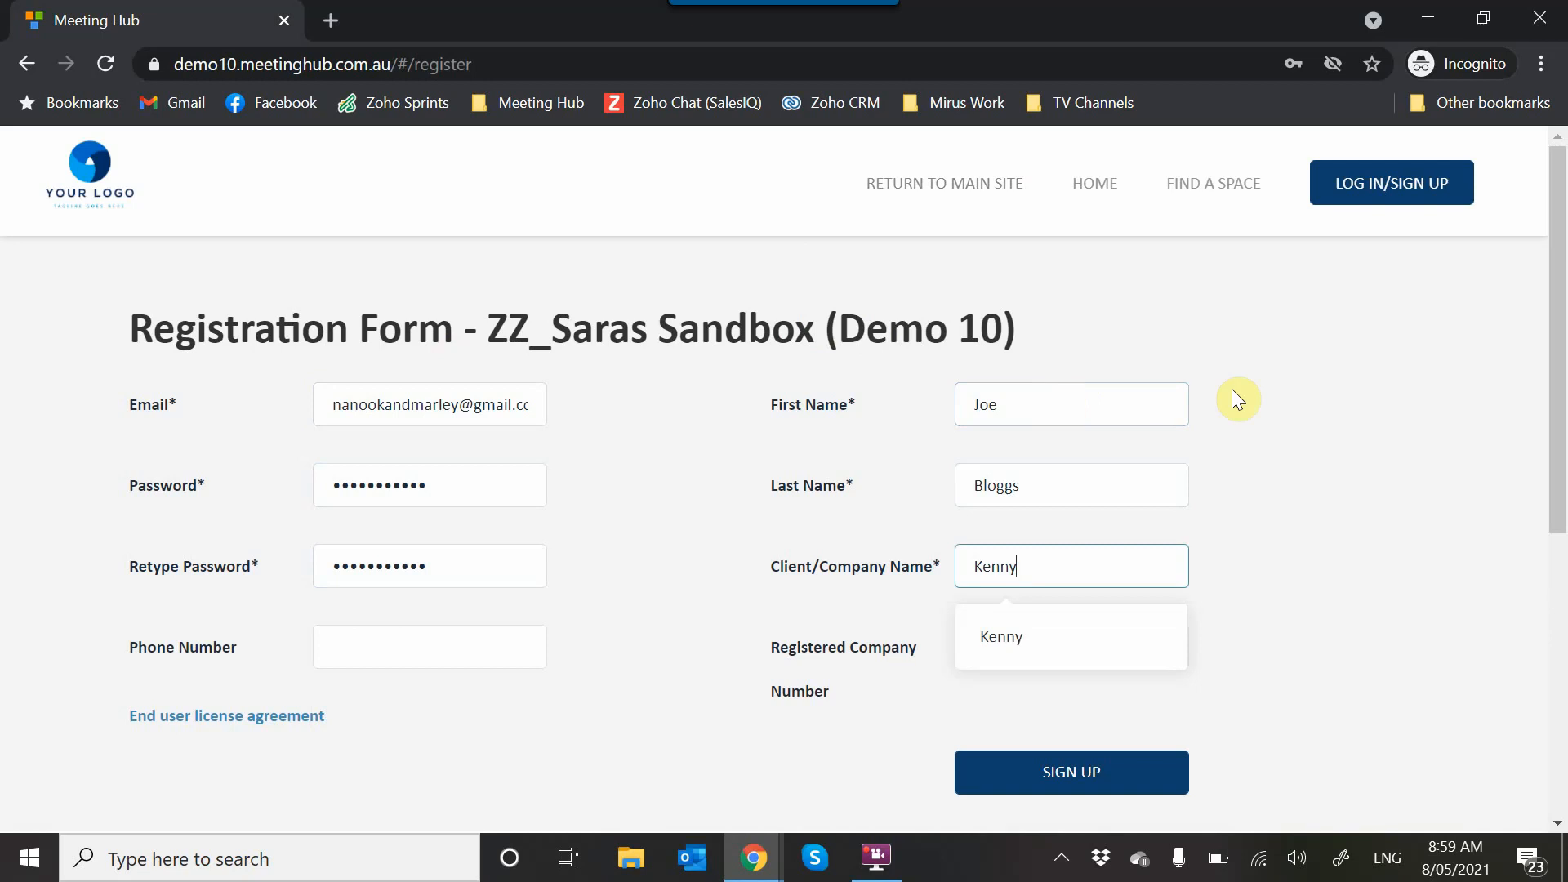
left_click(1280, 590)
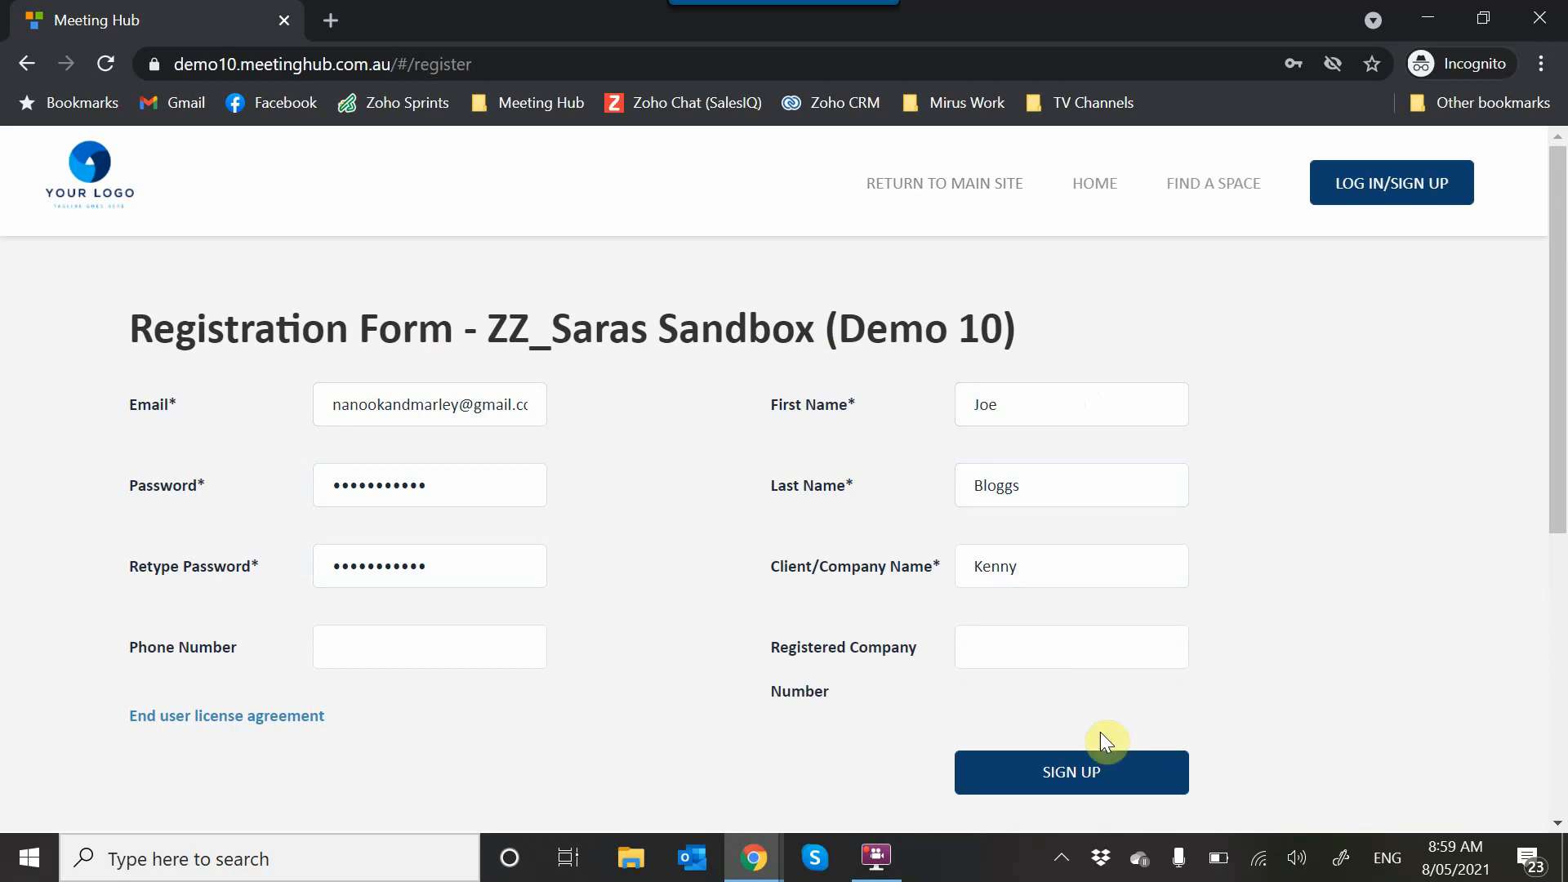
left_click(1080, 785)
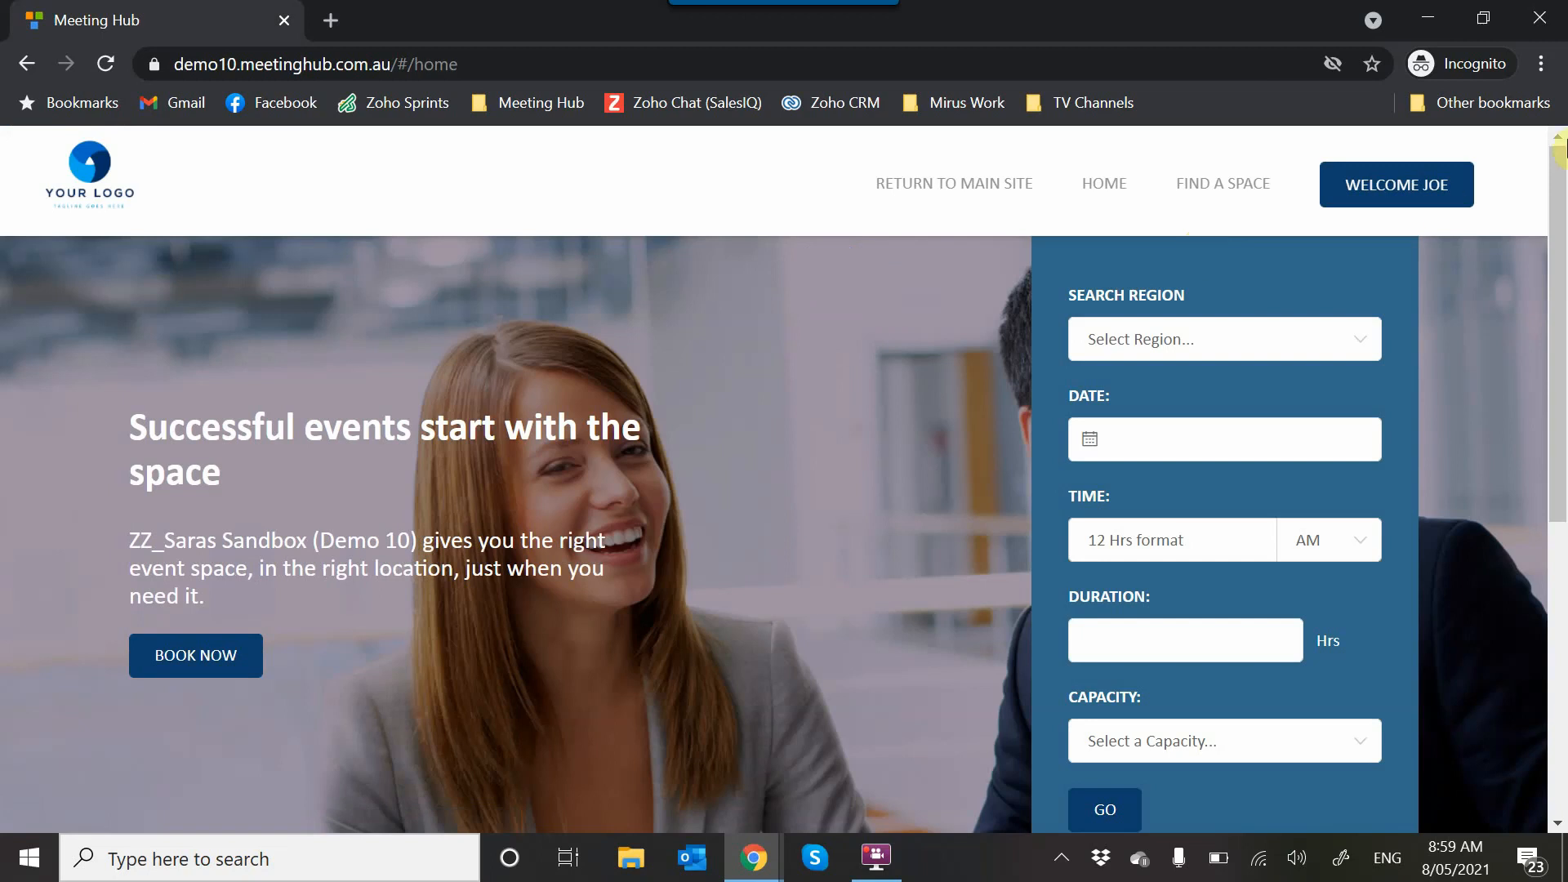
- Open the My Details page of the newly registered account
left_click(1384, 195)
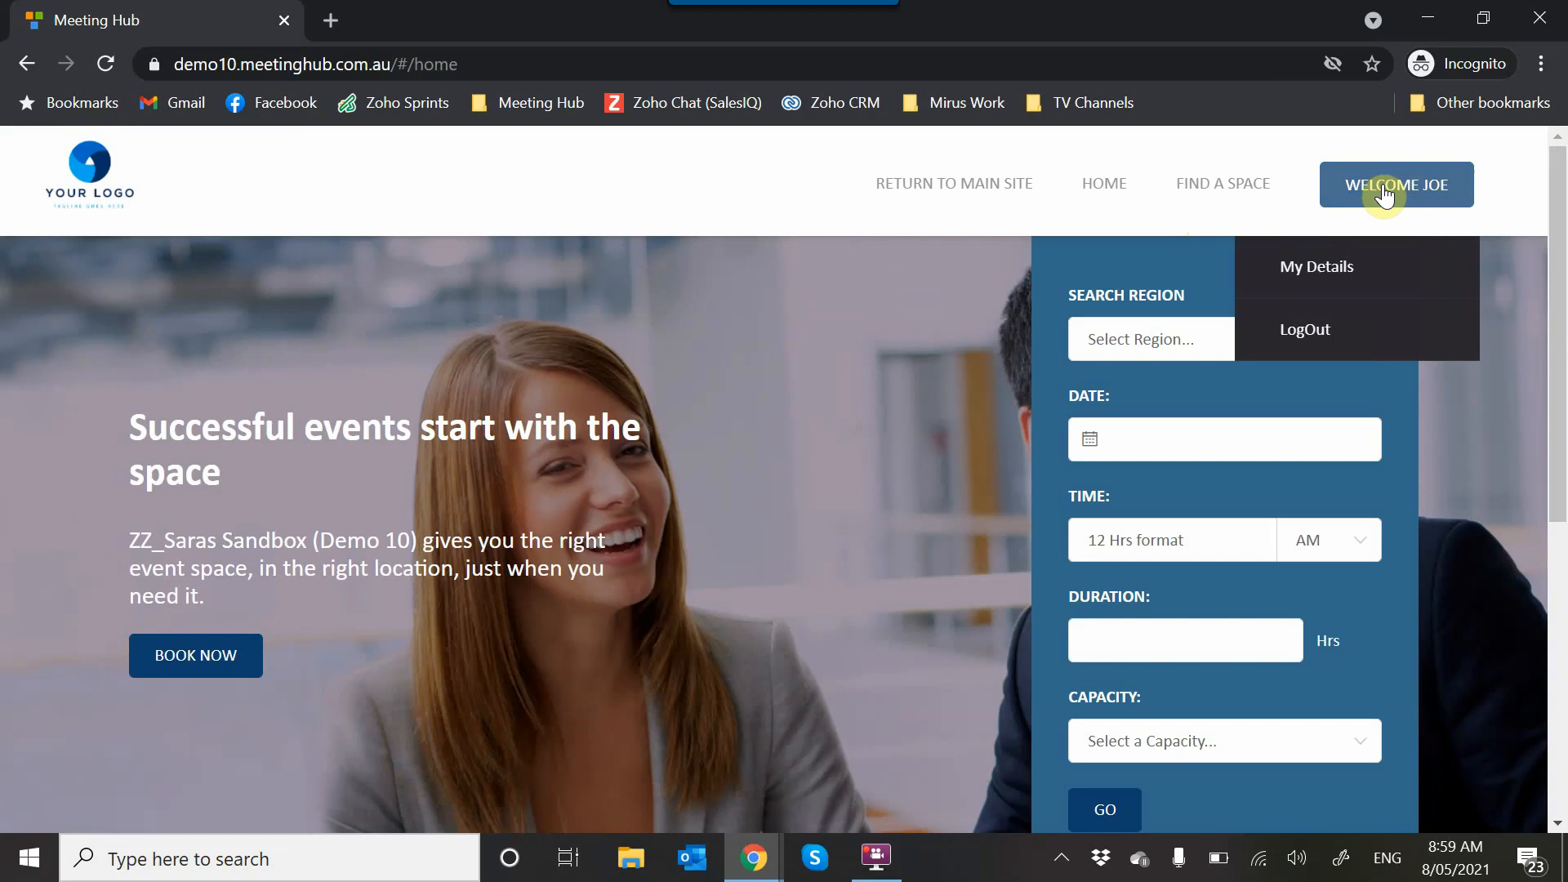
left_click(1325, 266)
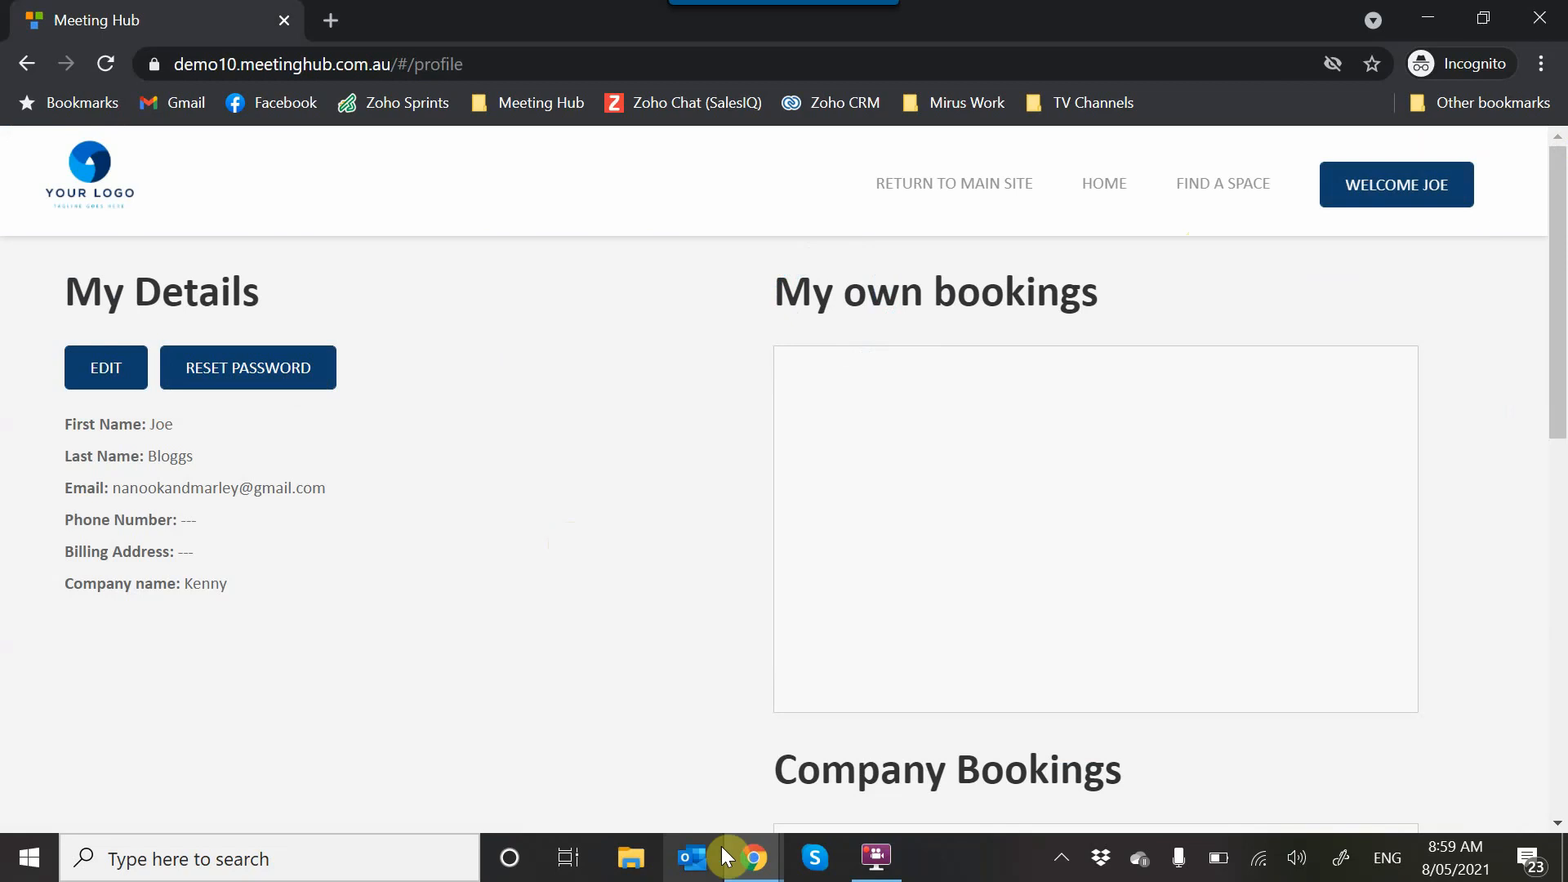
- Switch to the Business Centre Admin browser window and open the Users (People) list
mouse_move(757, 864)
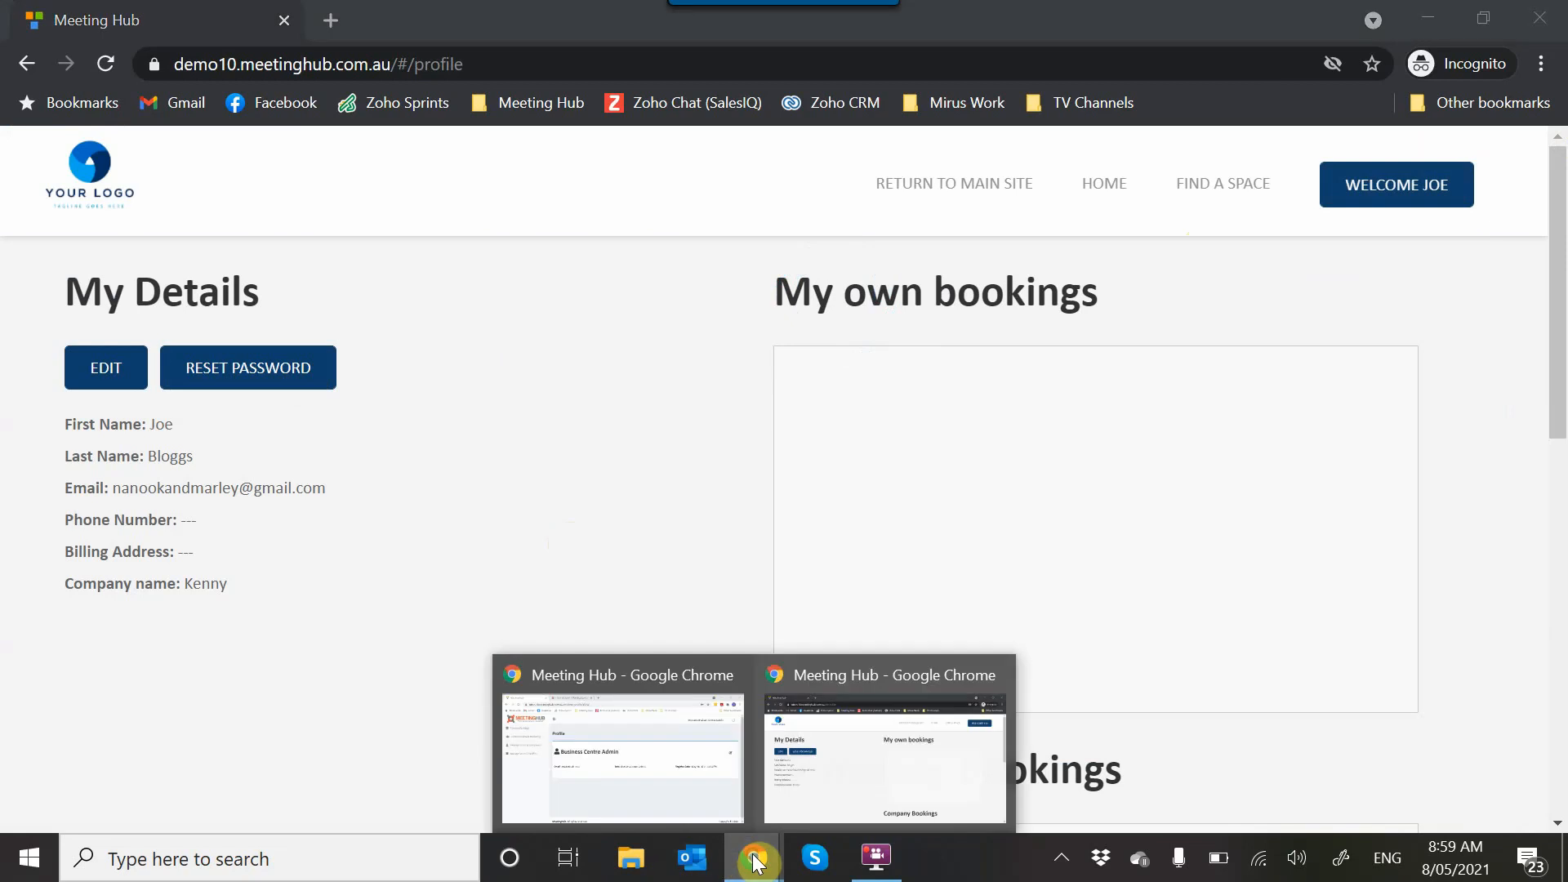
left_click(571, 791)
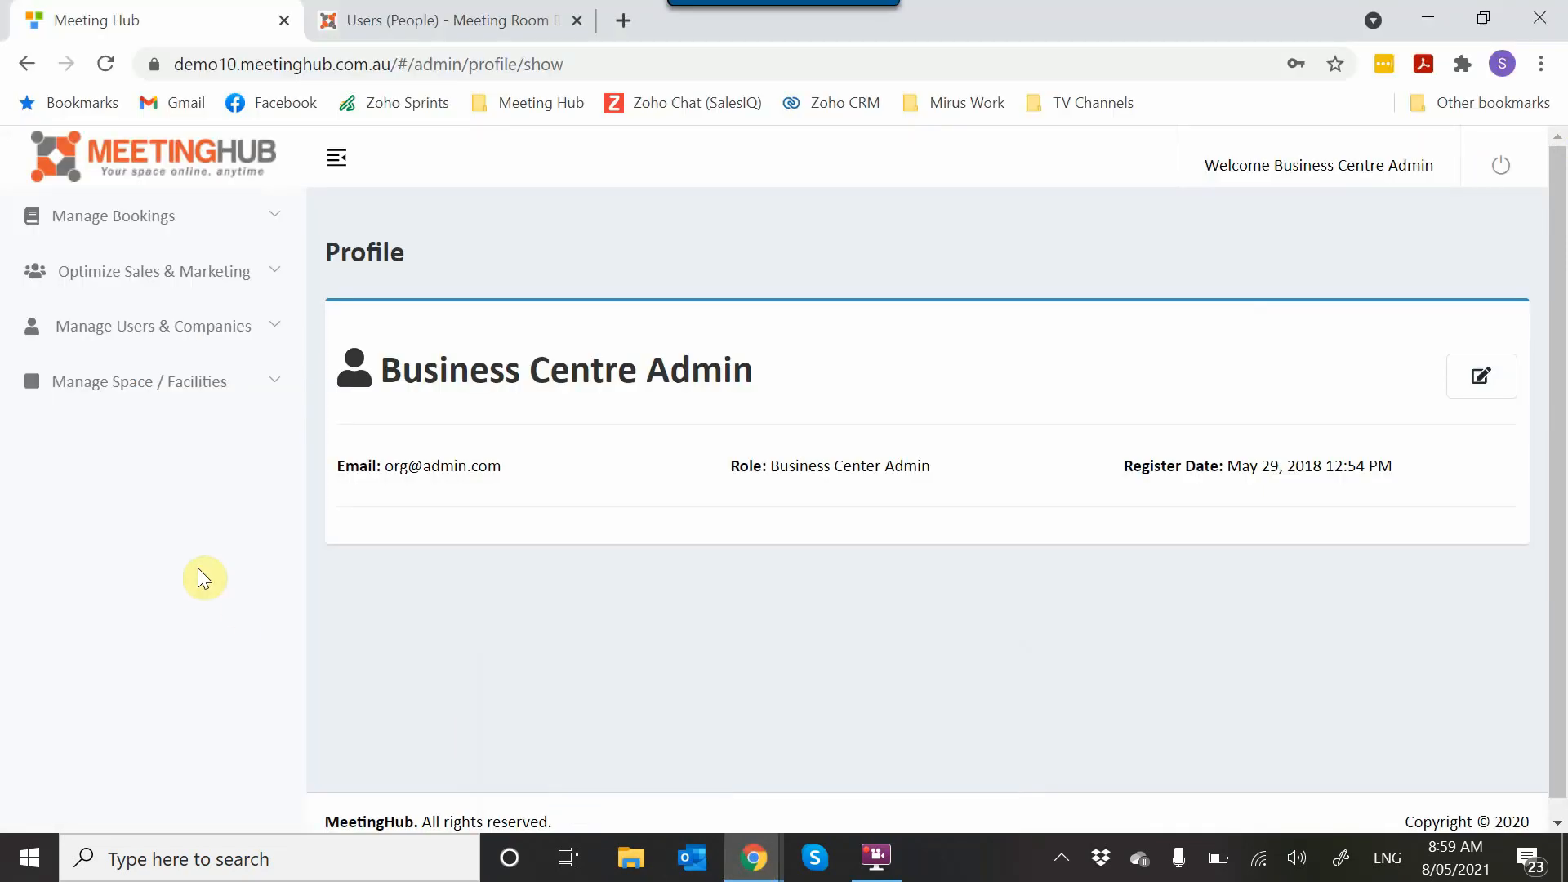
left_click(208, 328)
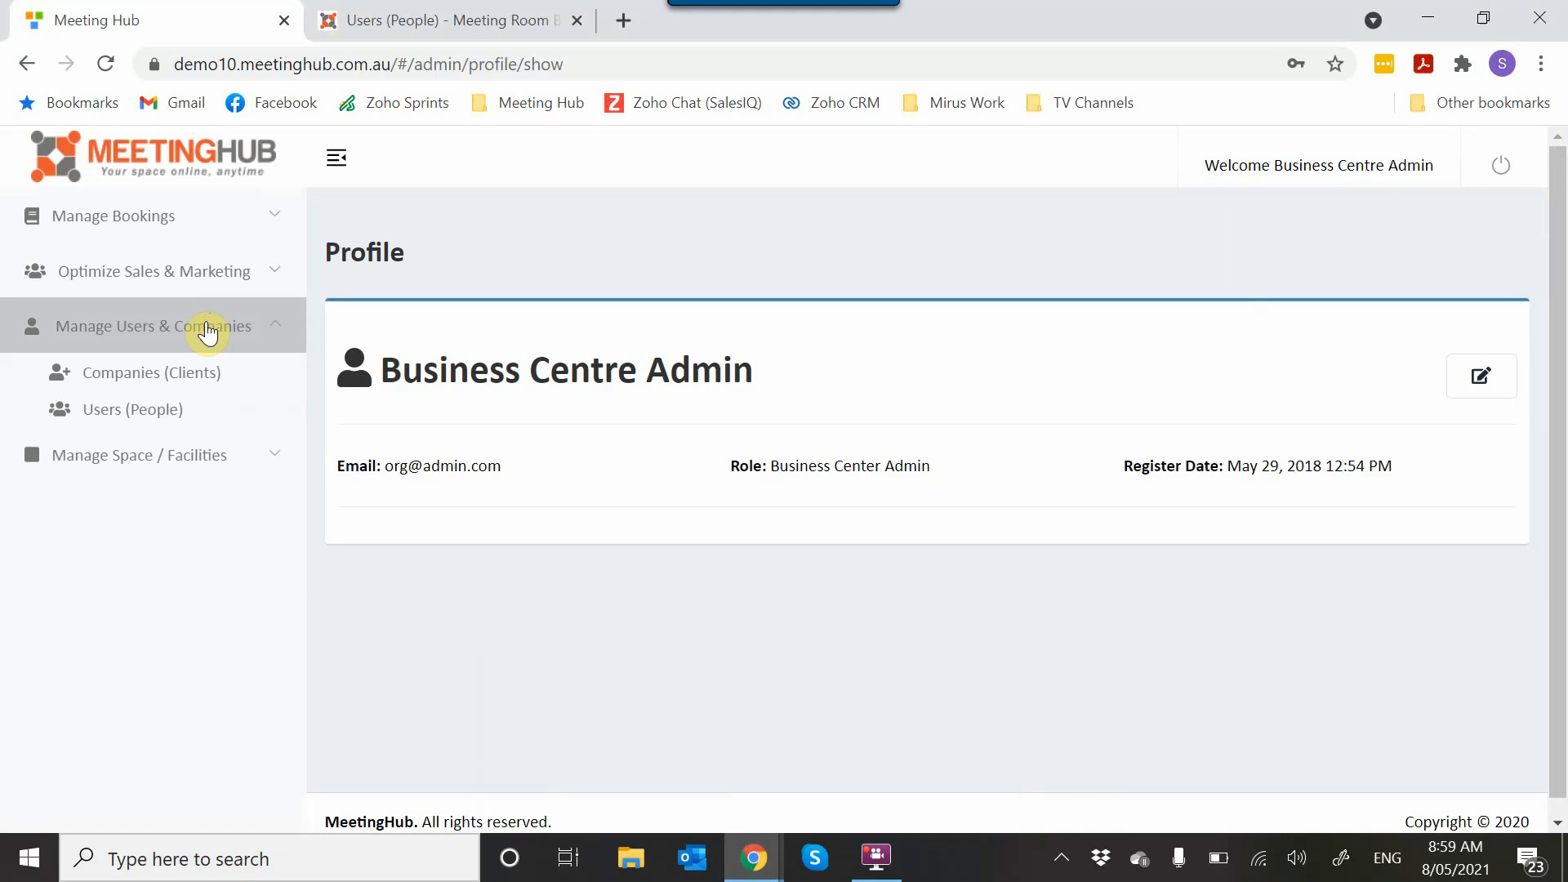
left_click(156, 413)
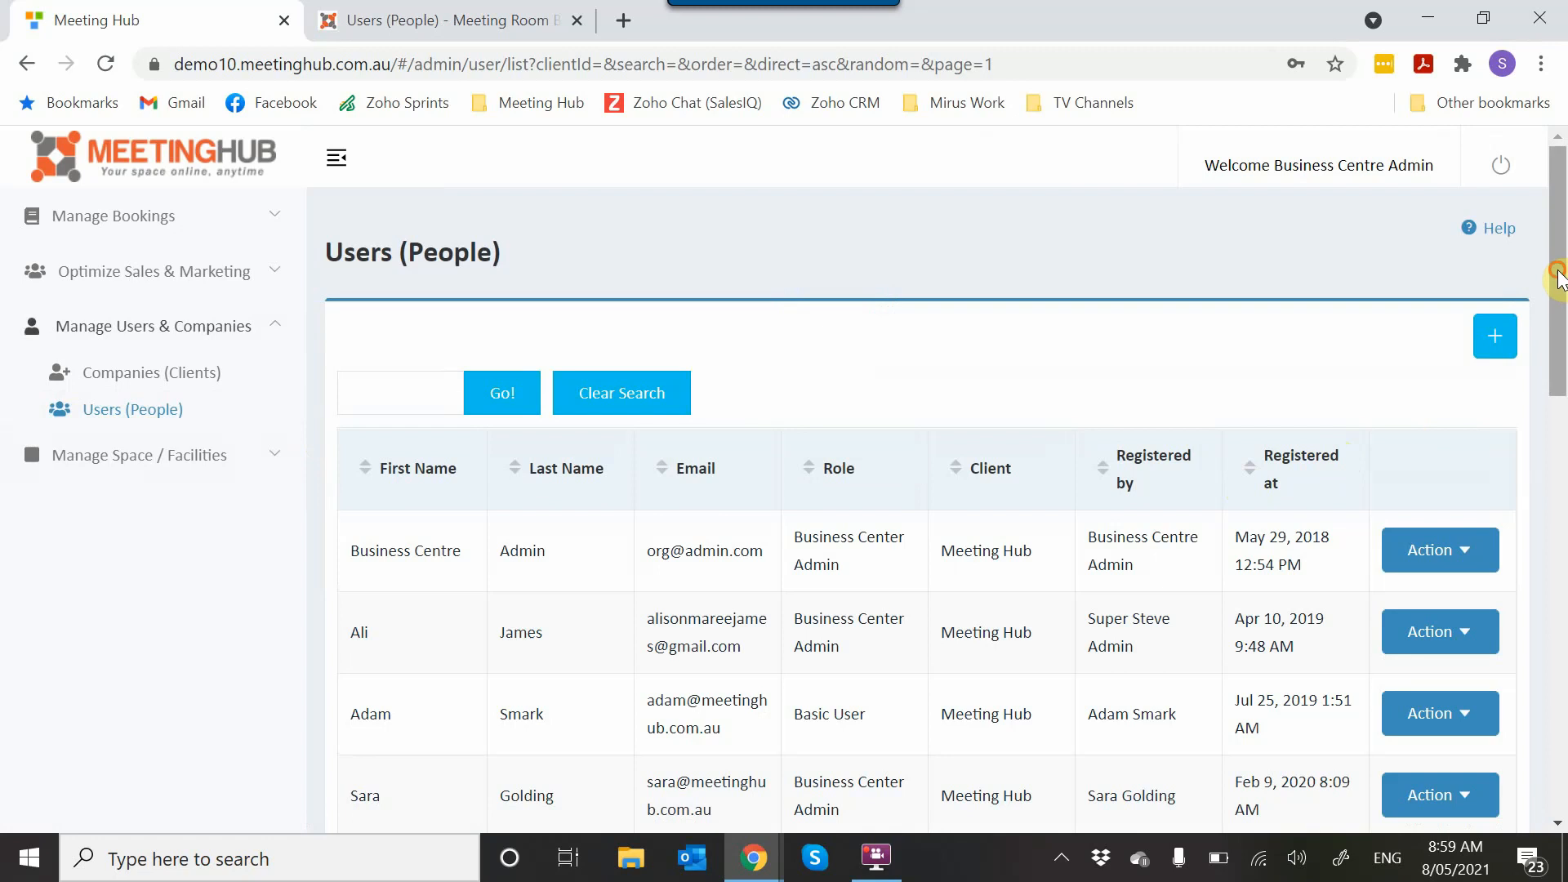
- Search the users list for the newly registered customer by last name
left_click_drag(1559, 269, 1559, 272)
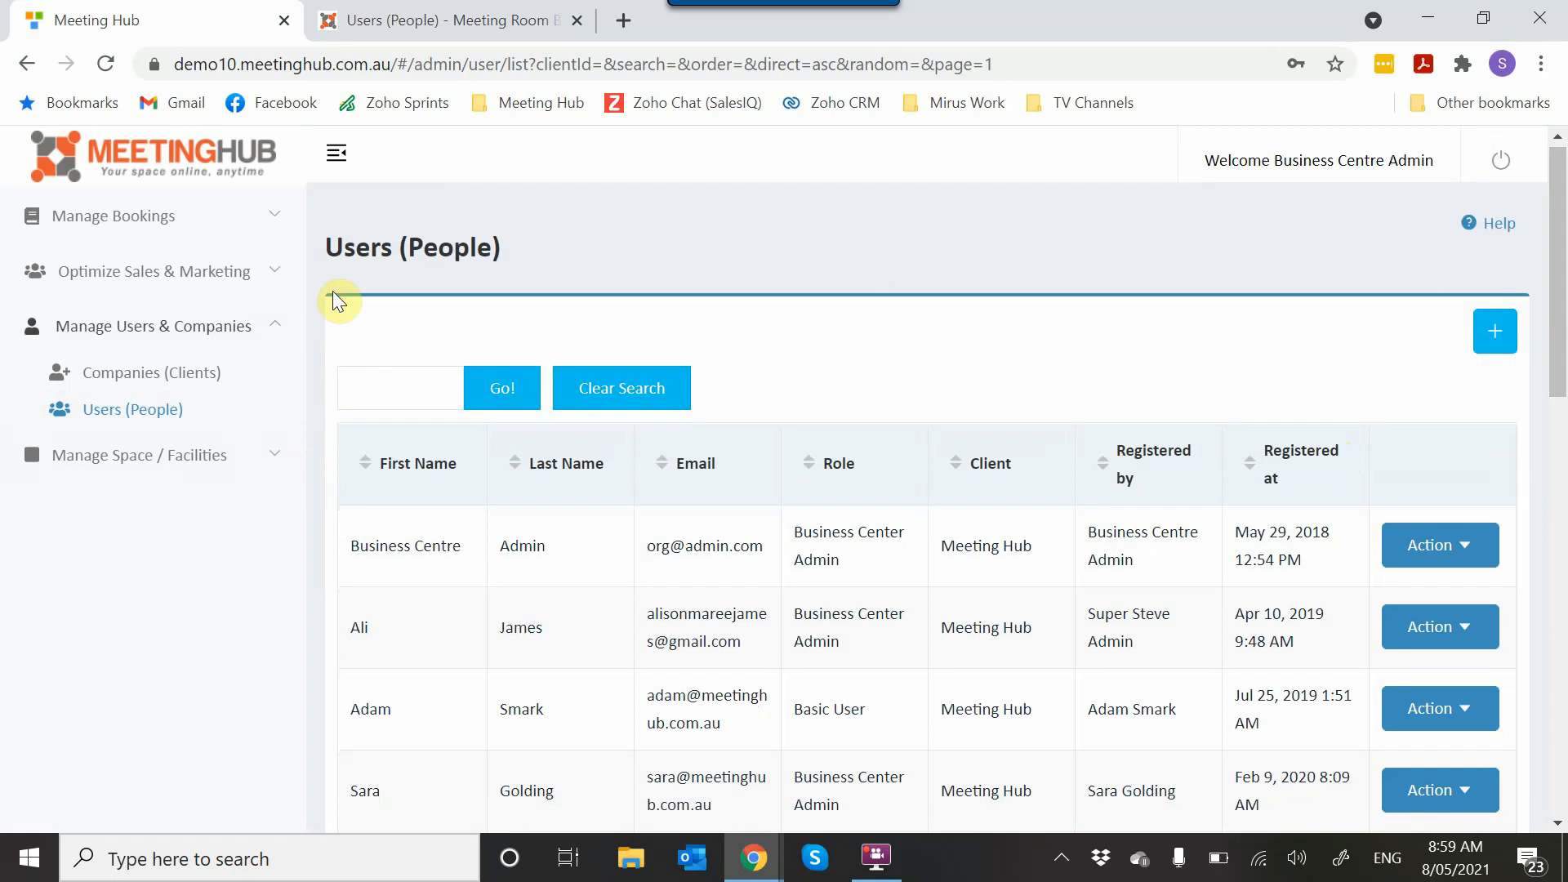
left_click(378, 384)
type("Bloggs")
left_click(500, 410)
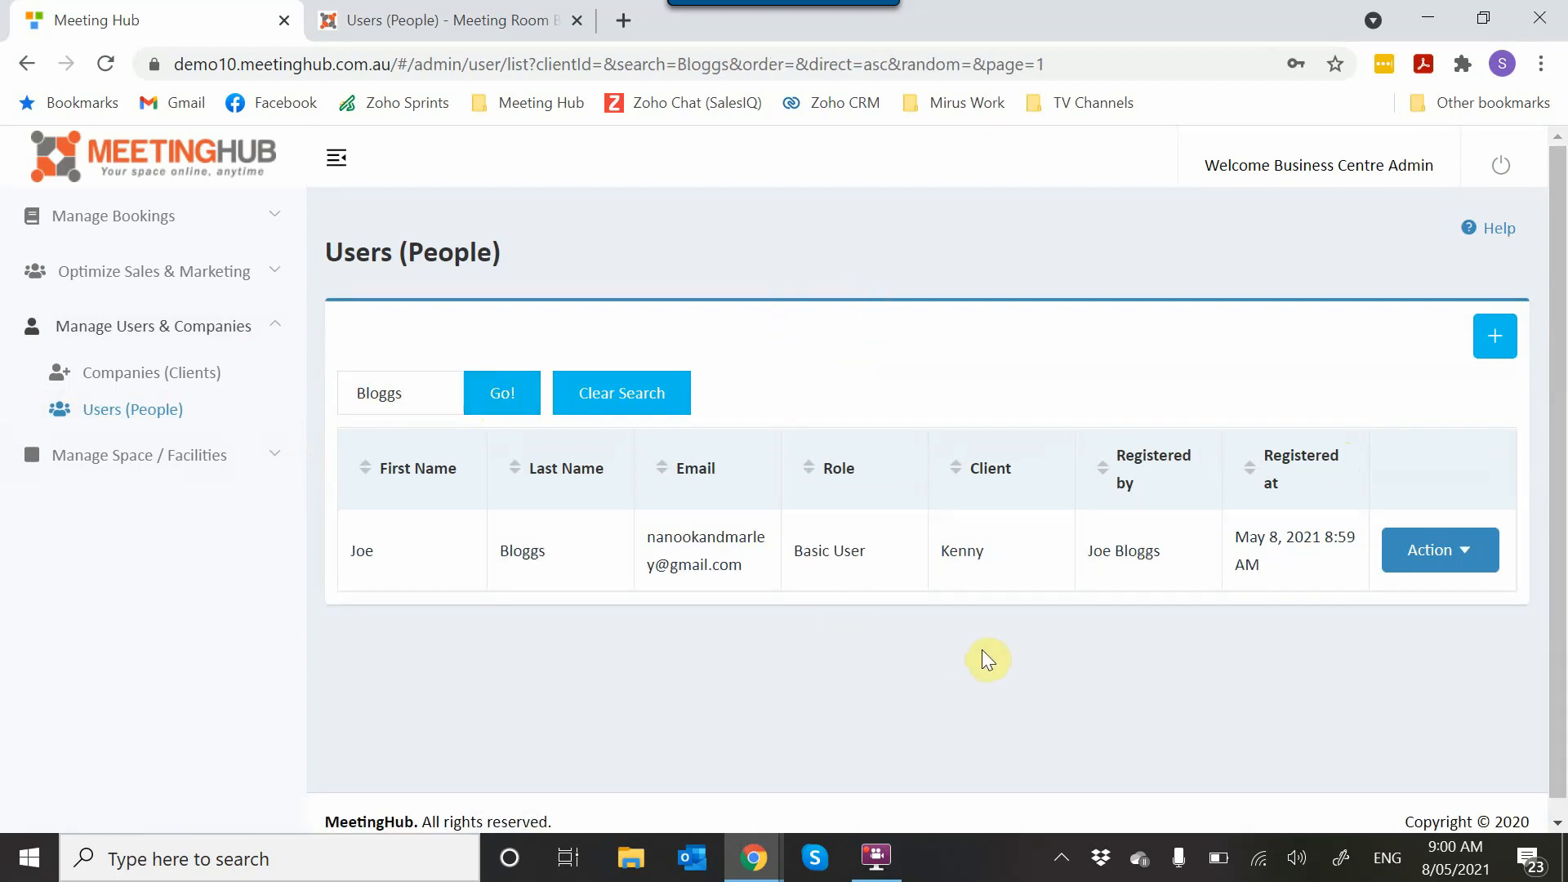
- Open the found user's record for editing and review the available user types, keeping Basic
left_click(1467, 562)
left_click(1400, 636)
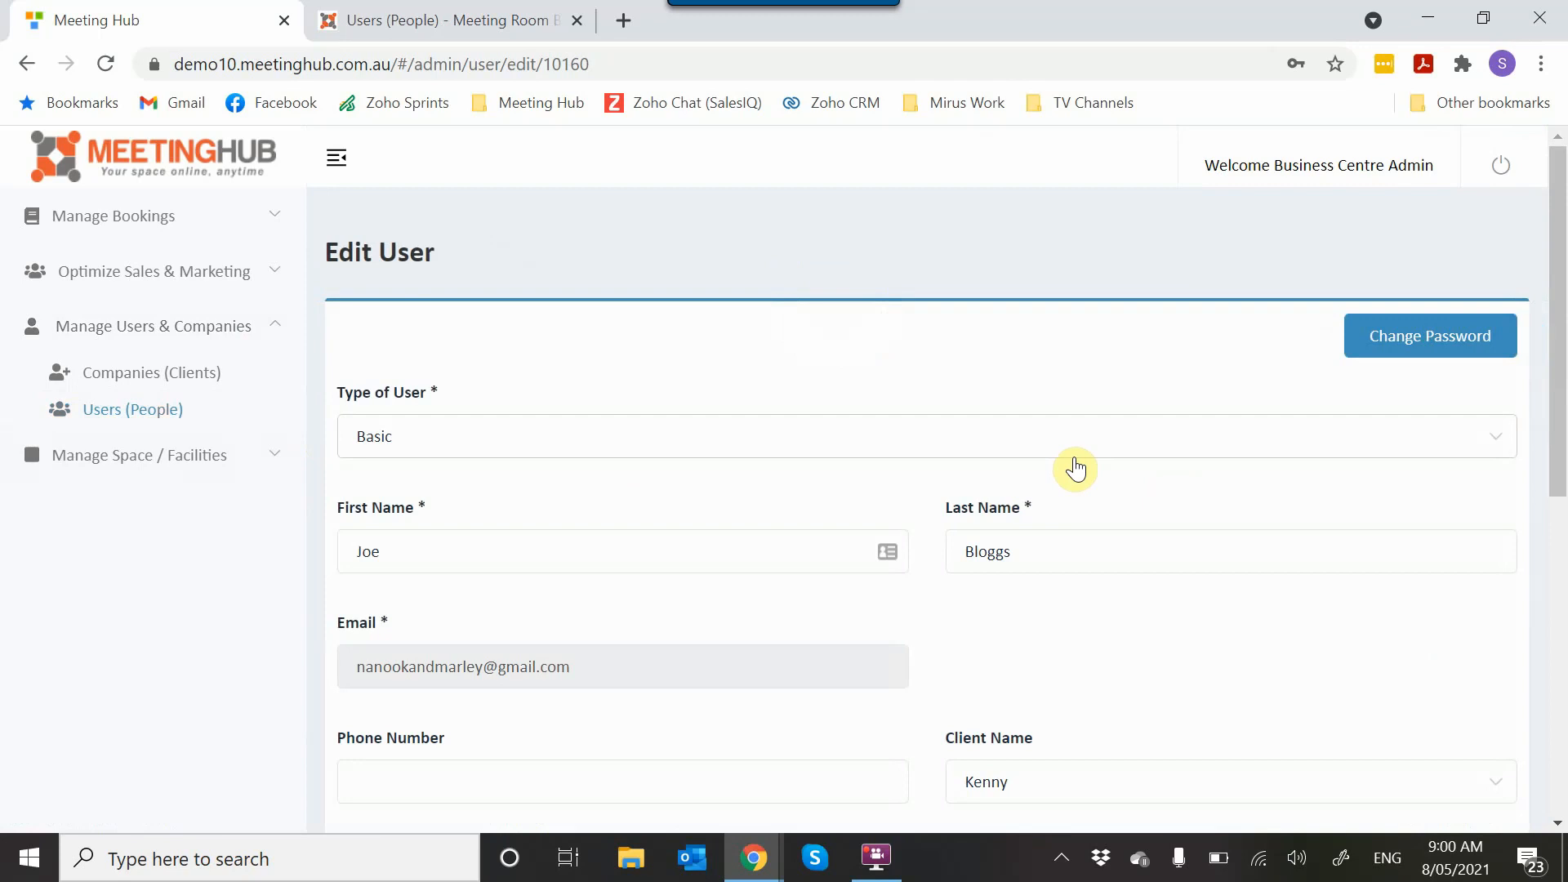
left_click(1440, 446)
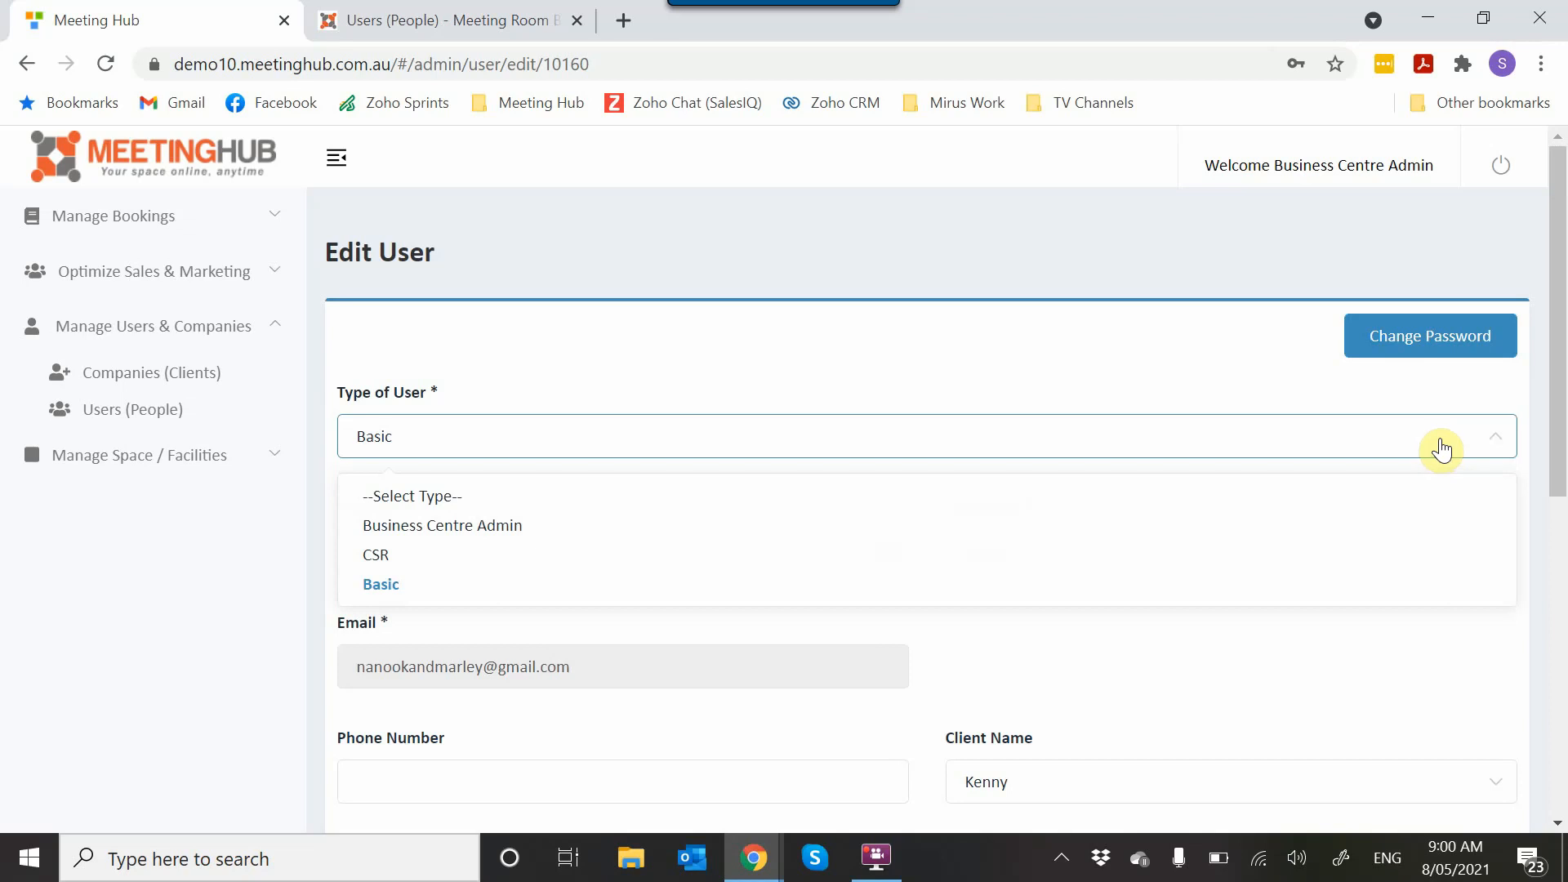
left_click(1307, 380)
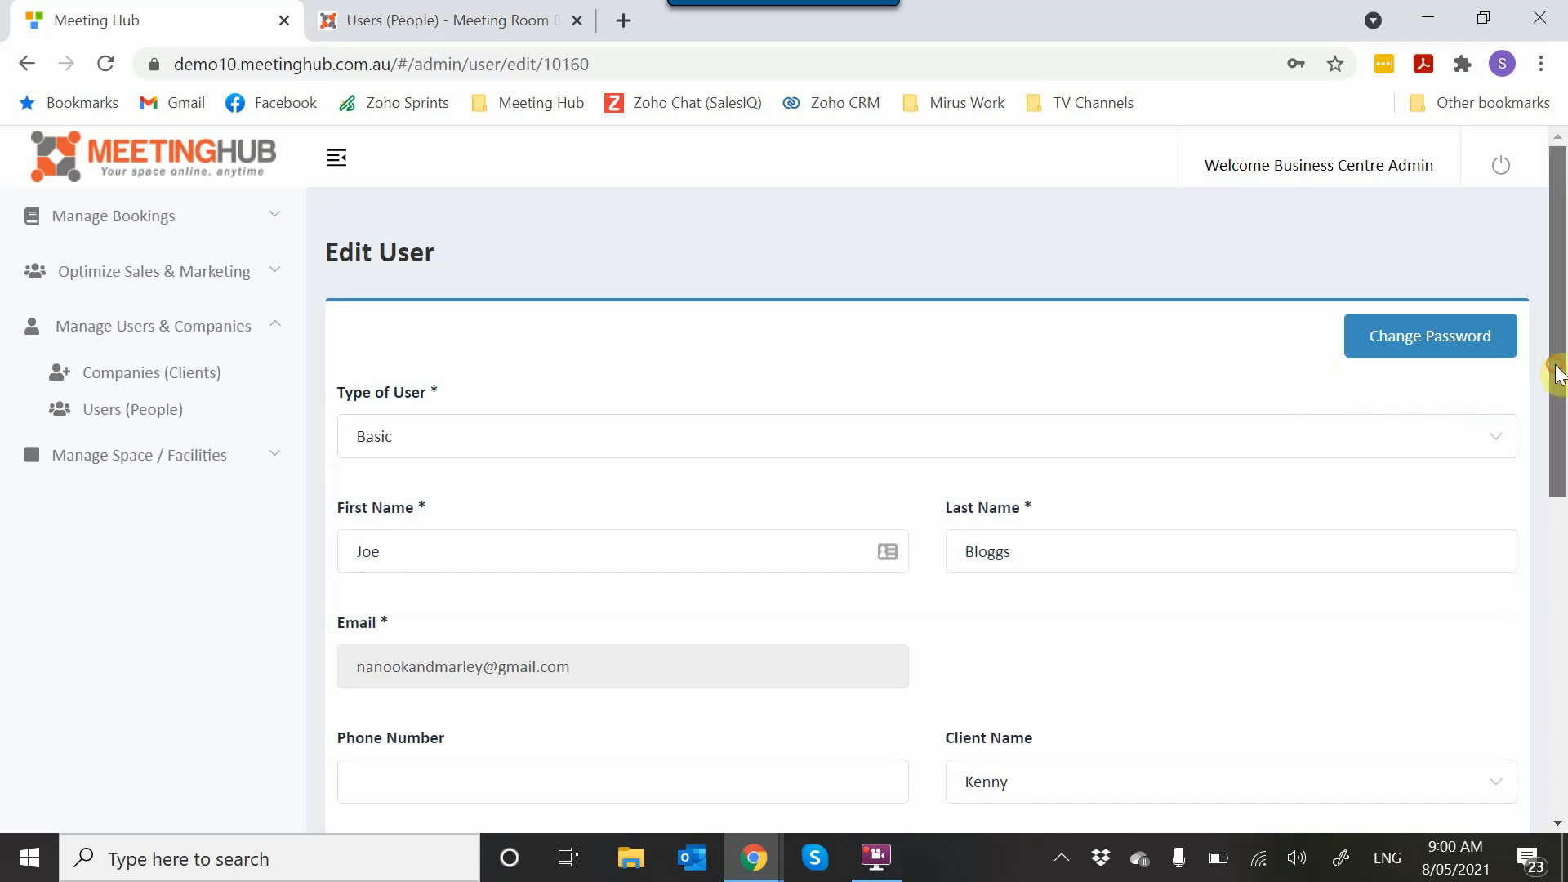
- Save the user's record from the end of the edit form
scroll(1560, 448, "down", 2)
scroll(1560, 447, "down", 6)
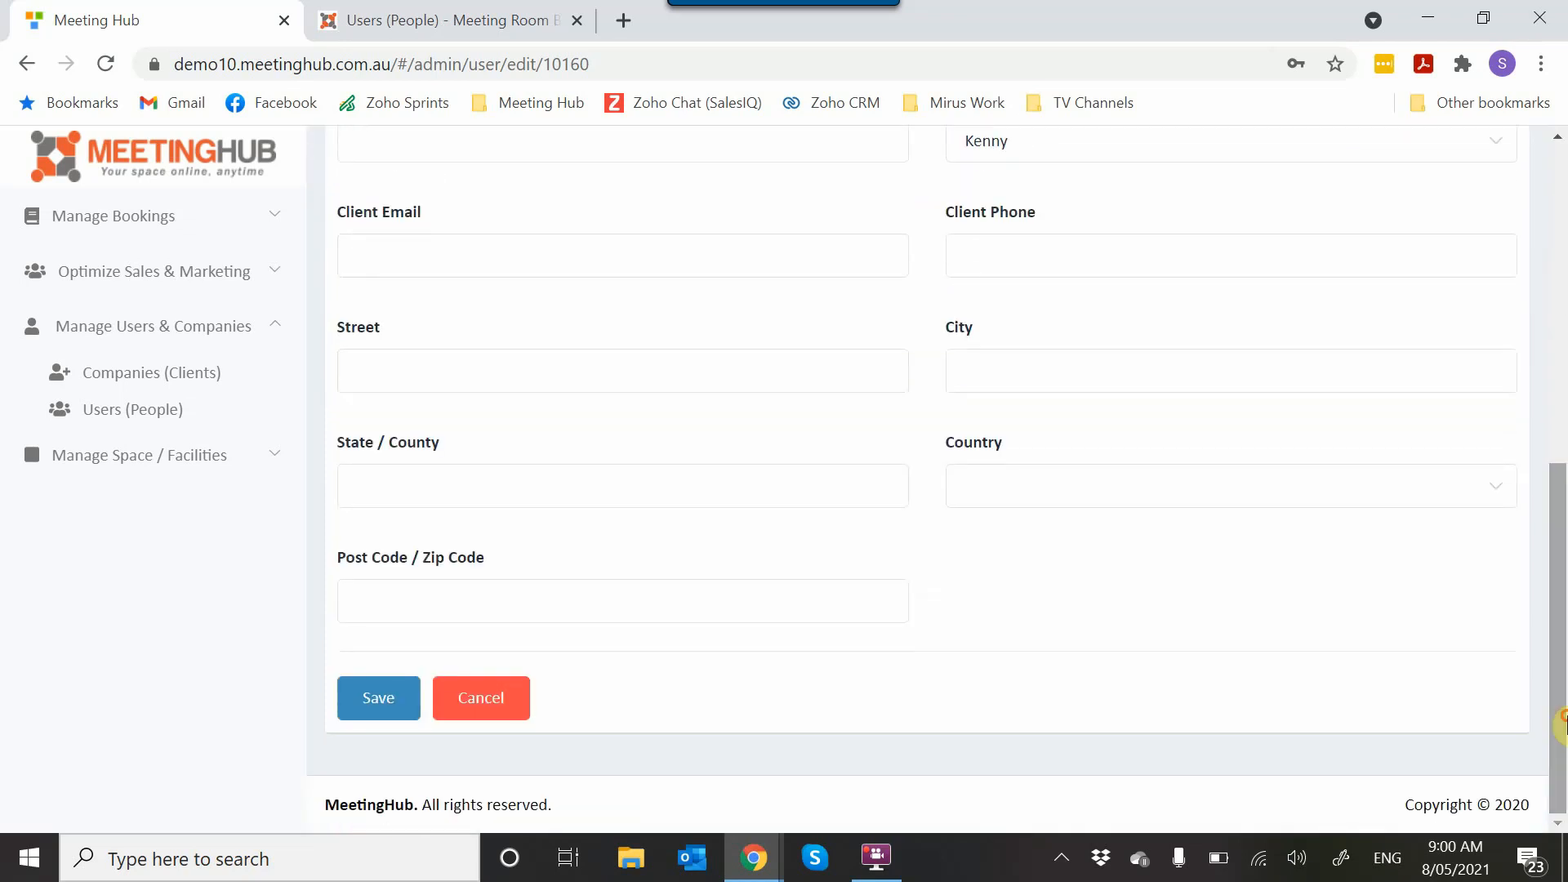
left_click(371, 712)
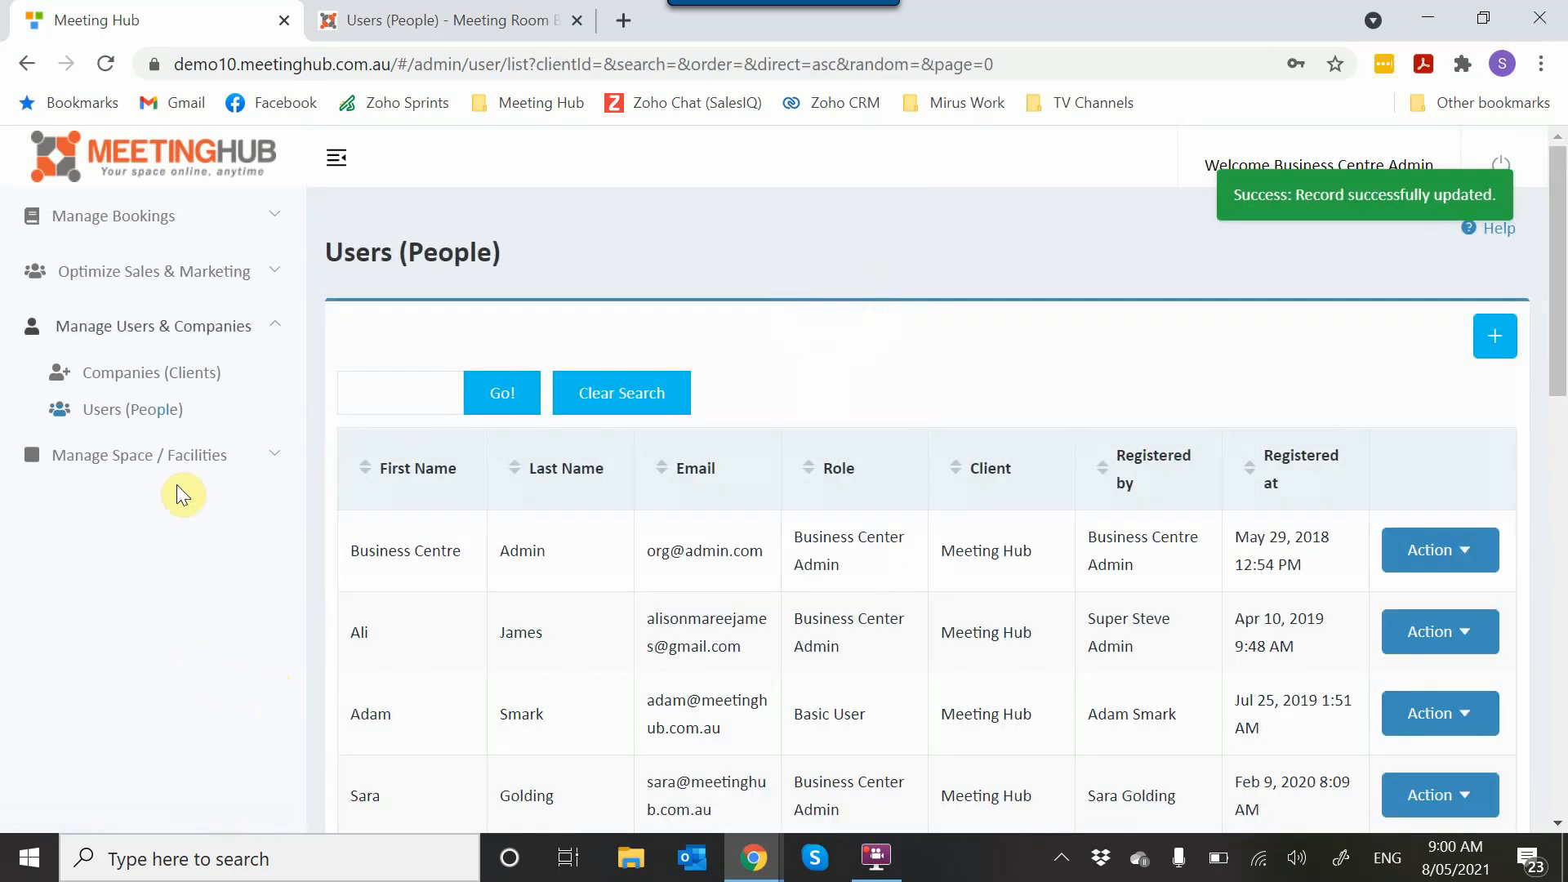
- Open the Kenny client from the Companies (Clients) list for editing
left_click(151, 388)
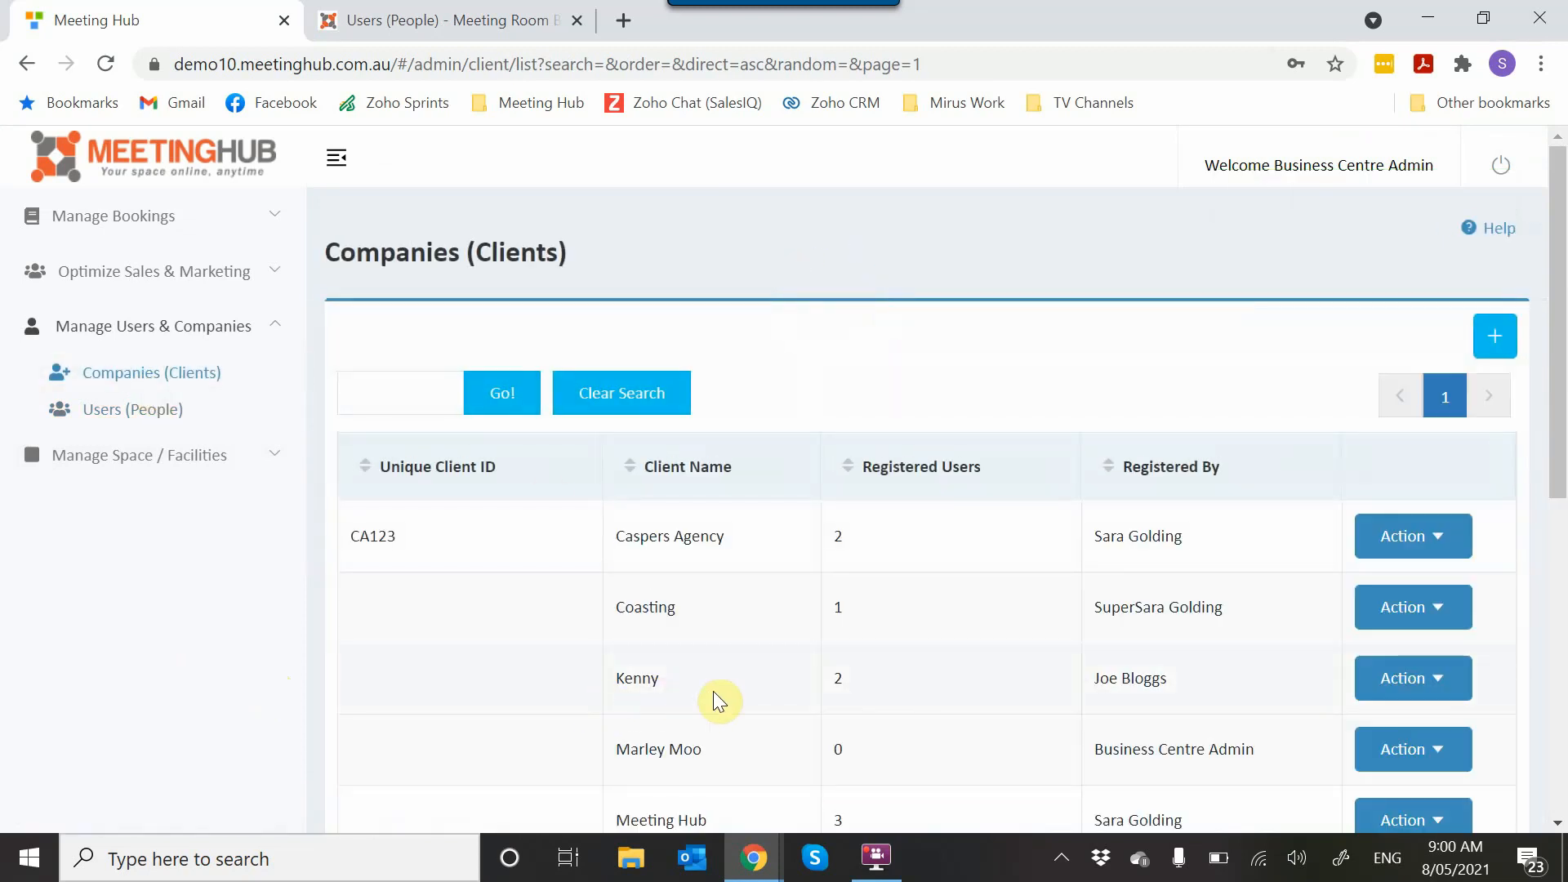
left_click(1443, 687)
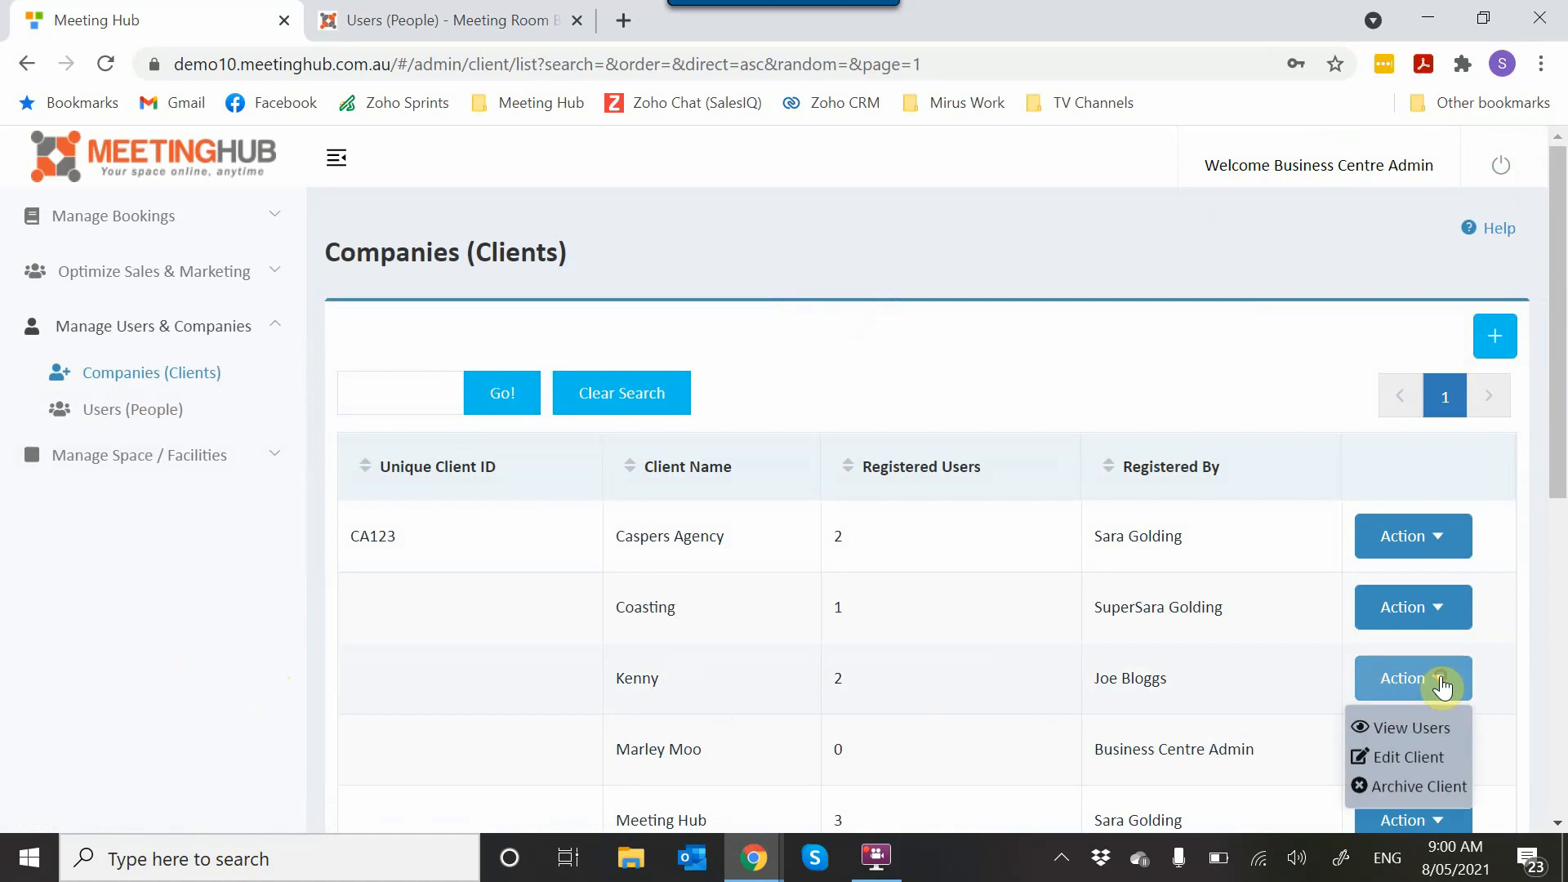
left_click(1417, 759)
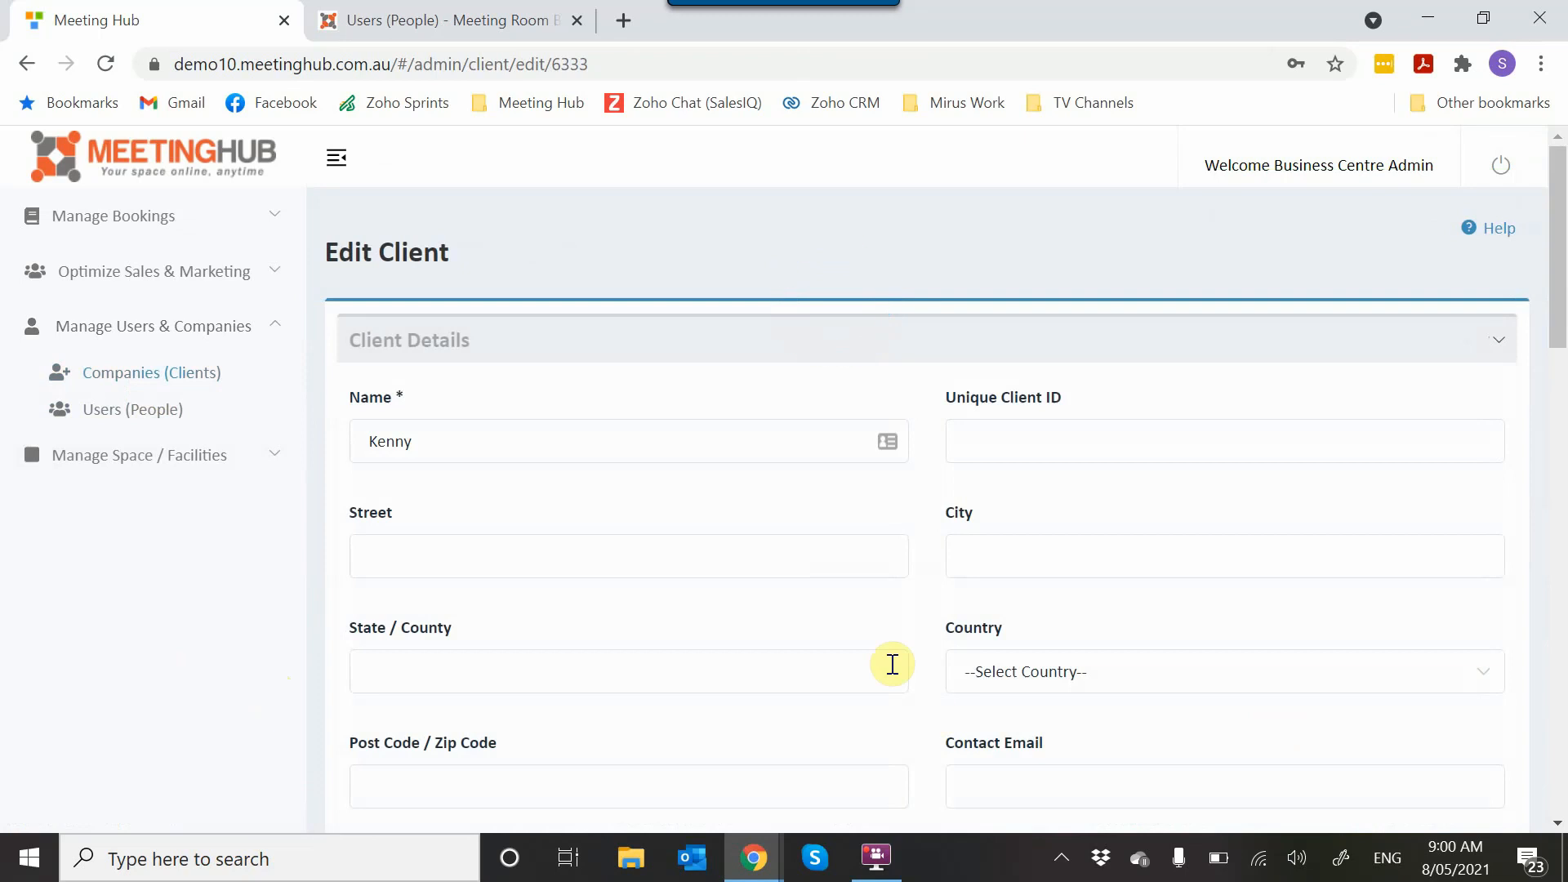